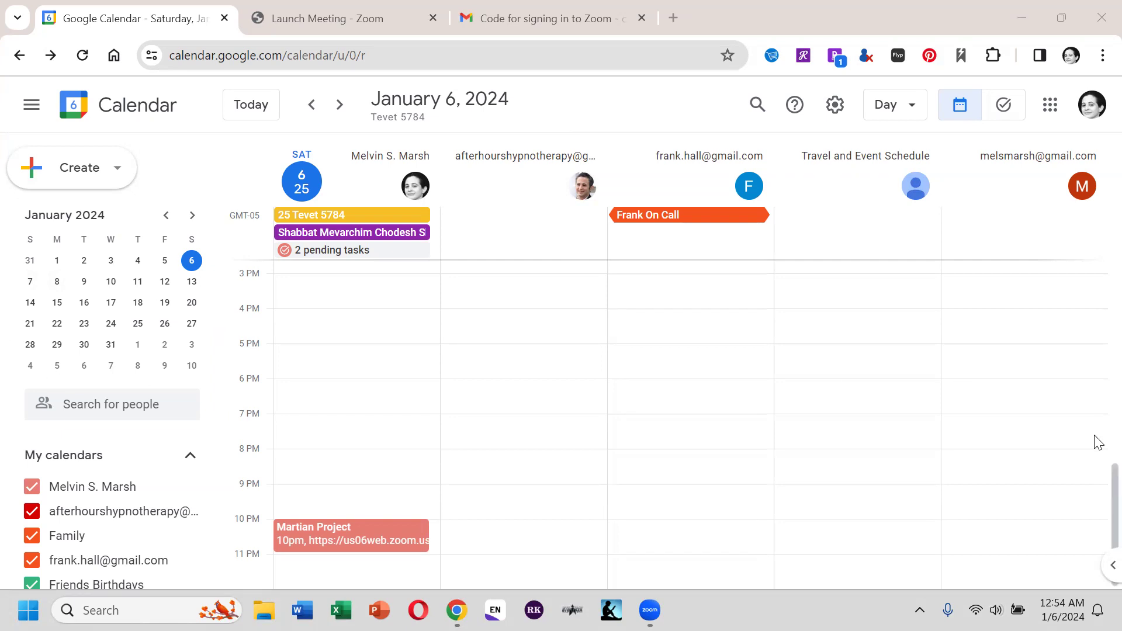
Step: Look through the January 6, 2024 day schedule and view its pending tasks
{"action": "scroll", "coordinate": [1097, 461], "scroll_direction": "up", "scroll_amount": 1}
{"action": "scroll", "coordinate": [1097, 452], "scroll_direction": "up", "scroll_amount": 10}
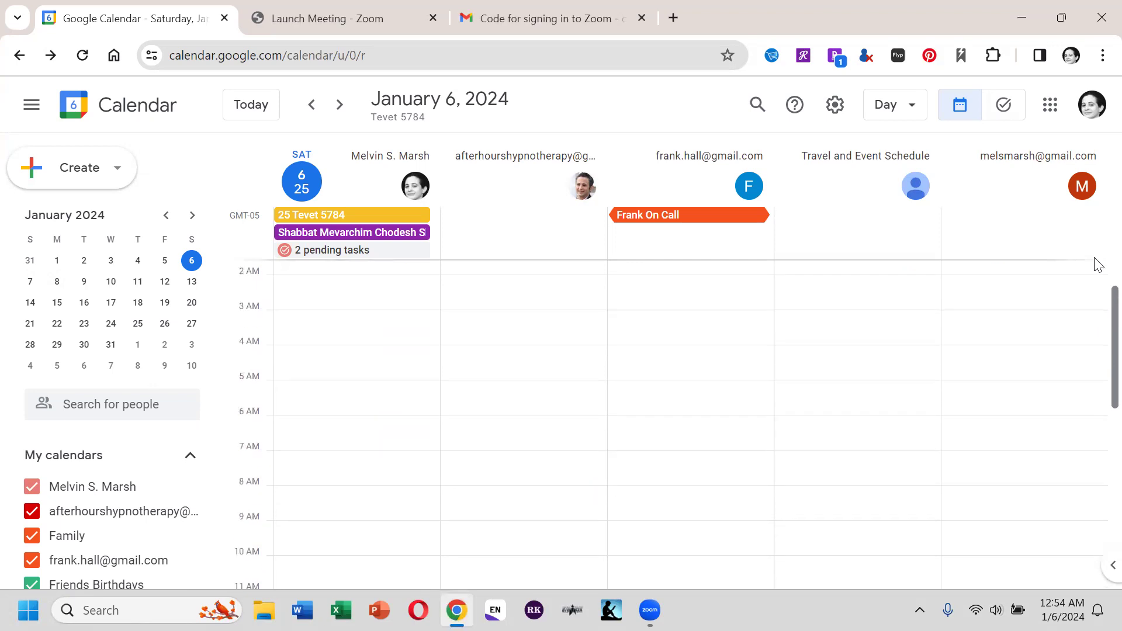
{"action": "scroll", "coordinate": [1096, 296], "scroll_direction": "down", "scroll_amount": 10}
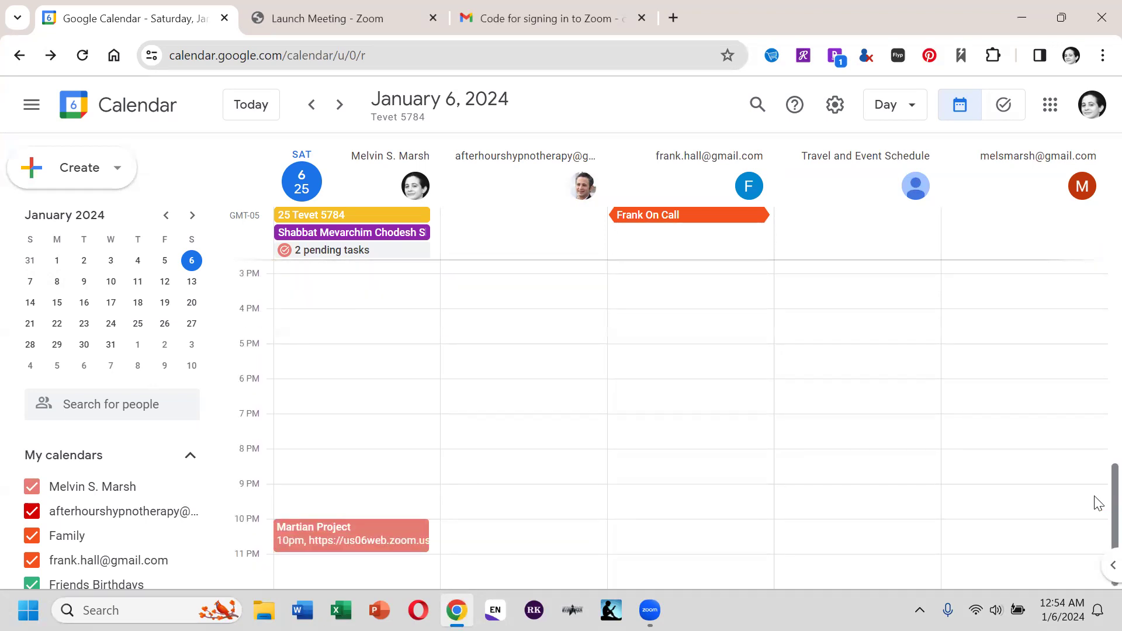
{"action": "scroll", "coordinate": [1096, 464], "scroll_direction": "up", "scroll_amount": 2}
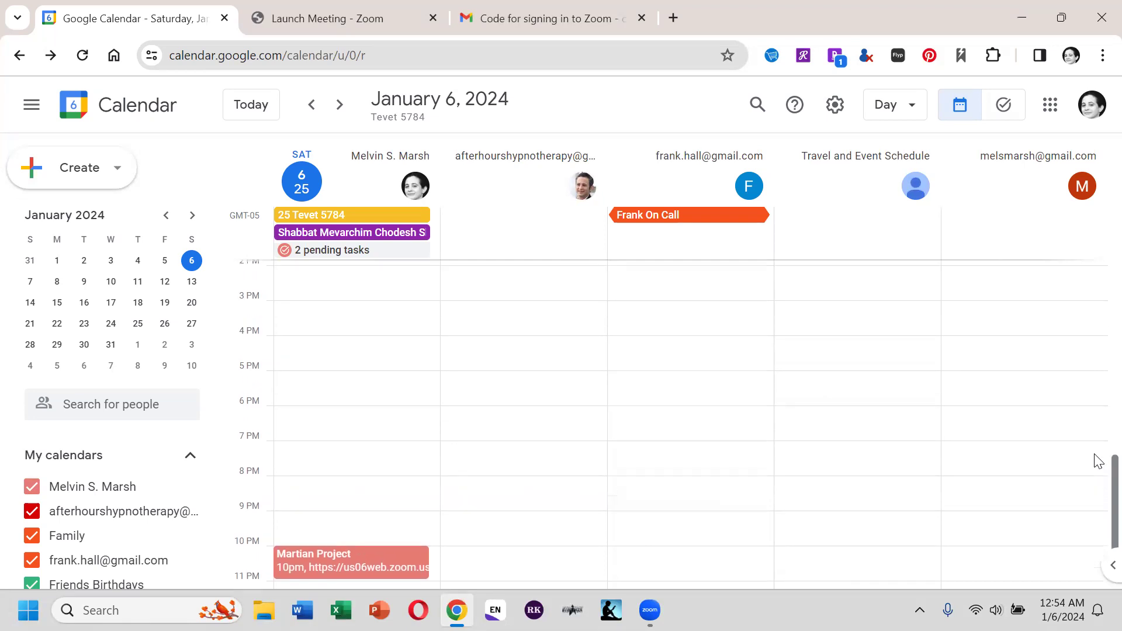
{"action": "scroll", "coordinate": [1096, 458], "scroll_direction": "down", "scroll_amount": 1}
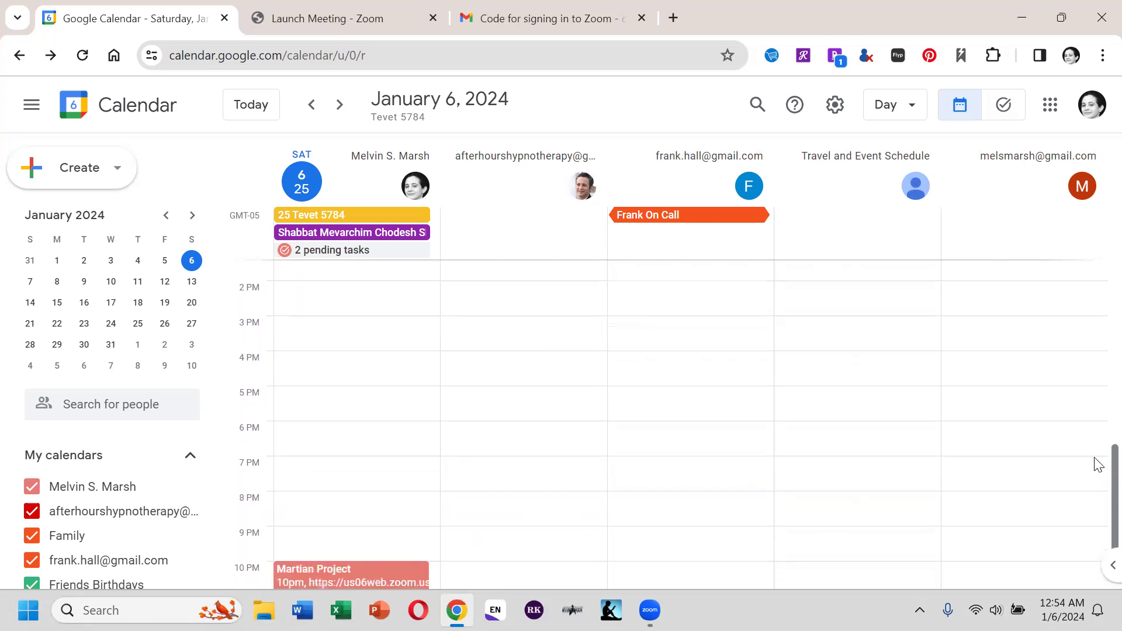
{"action": "left_click", "coordinate": [342, 255]}
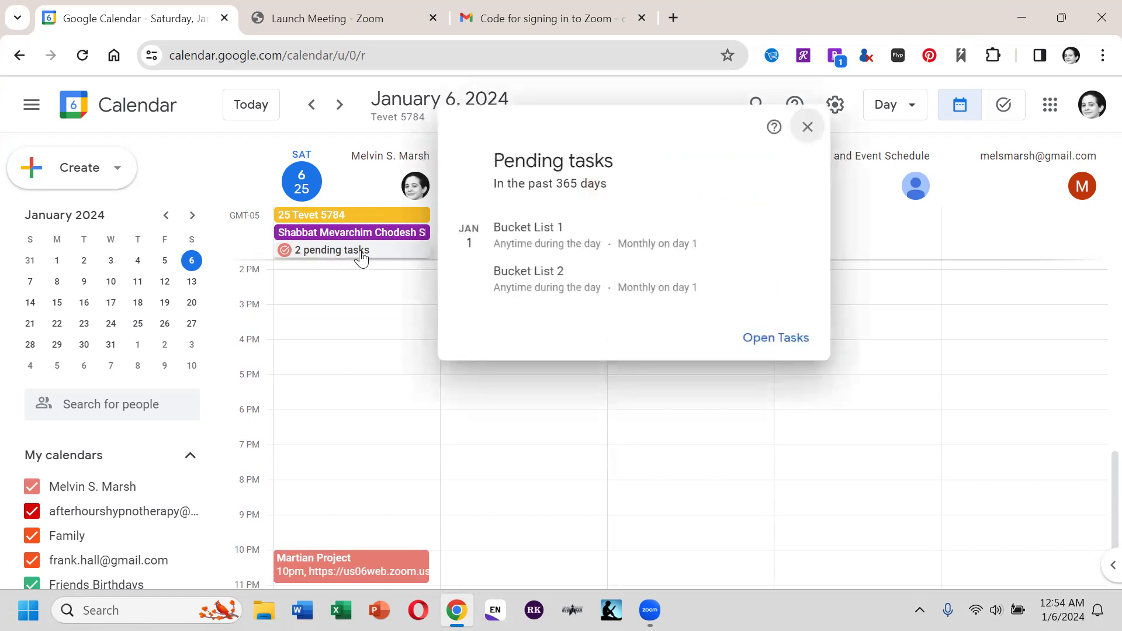
{"action": "left_click", "coordinate": [808, 128]}
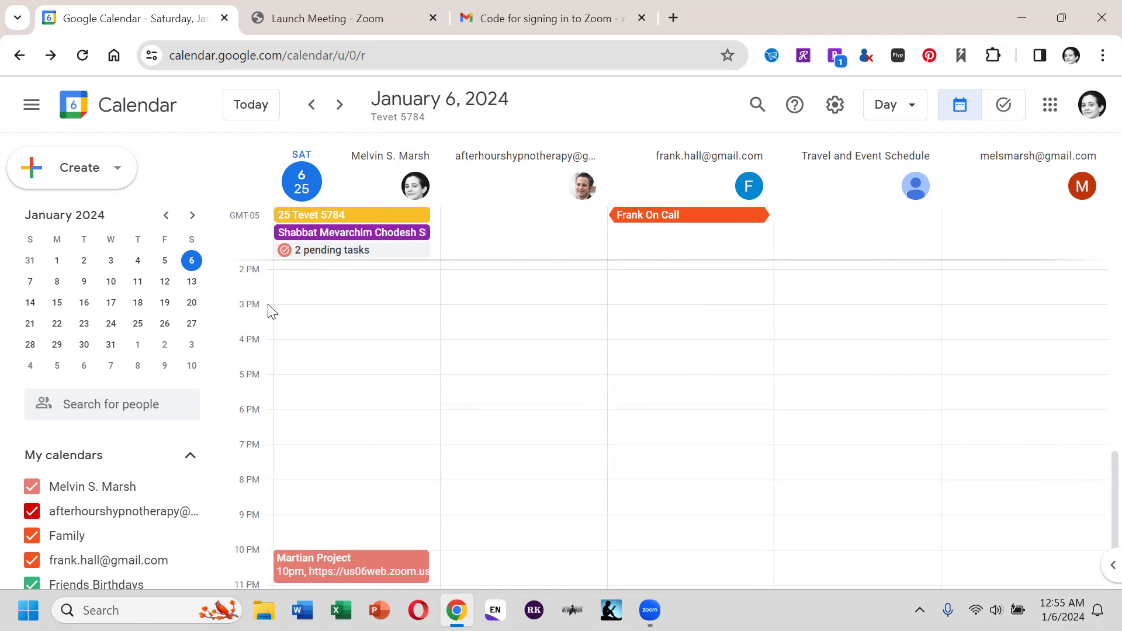
Step: Review the lists of own calendars and other calendars, along with the early hours of January 6
{"action": "left_click_drag", "start_coordinate": [215, 373], "coordinate": [230, 561]}
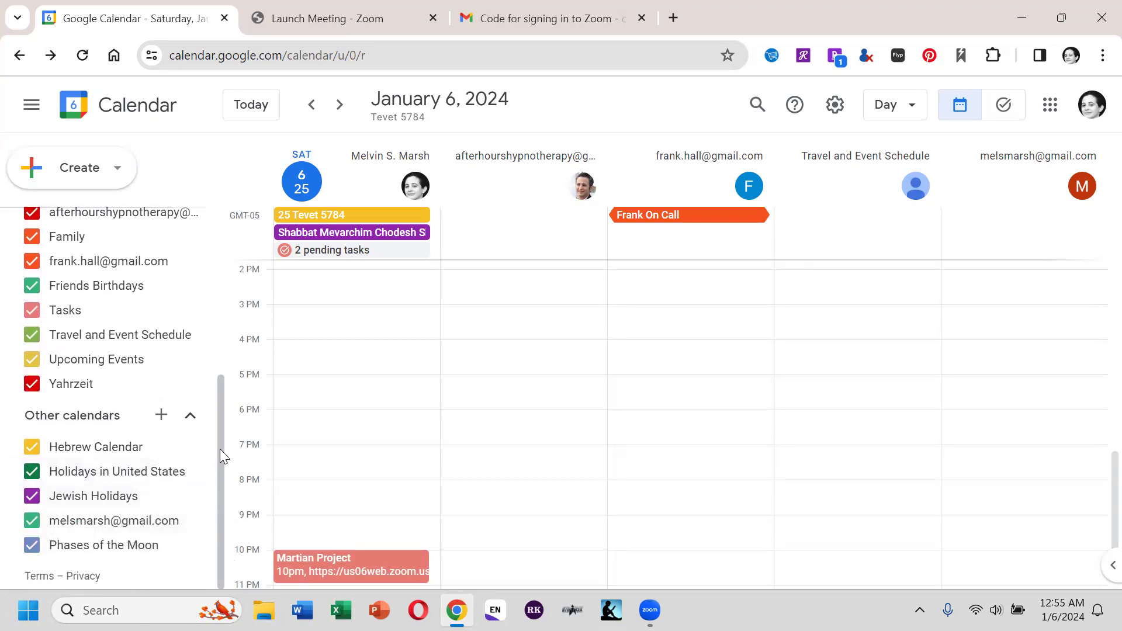
{"action": "left_click_drag", "start_coordinate": [220, 450], "coordinate": [229, 394]}
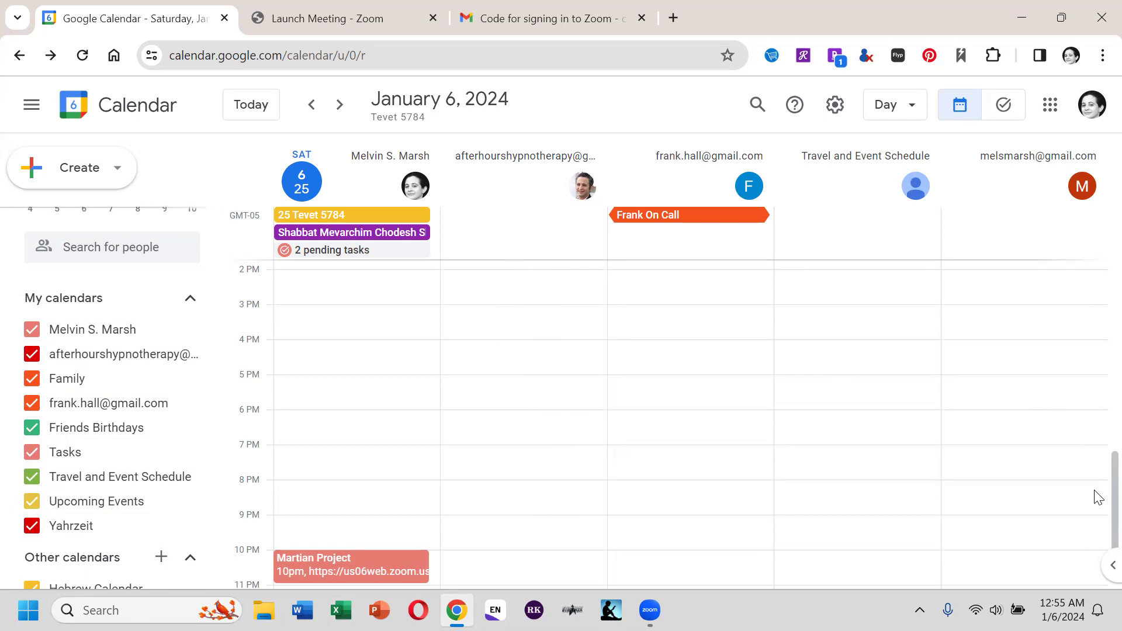
{"action": "scroll", "coordinate": [1094, 453], "scroll_direction": "up", "scroll_amount": 5}
{"action": "scroll", "coordinate": [1096, 315], "scroll_direction": "up", "scroll_amount": 3}
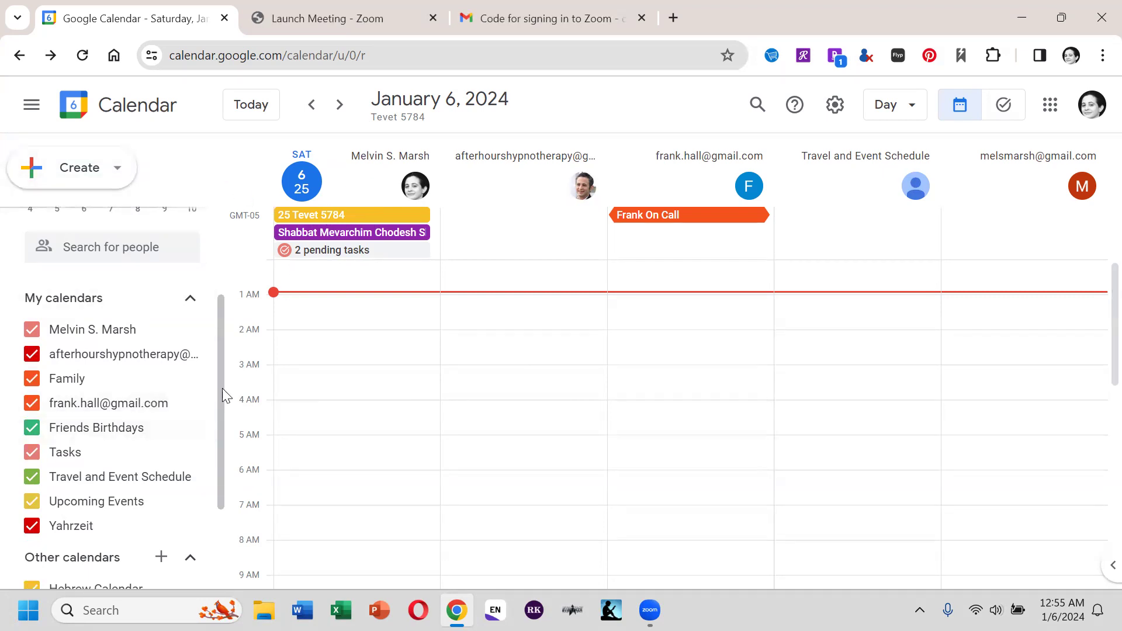
{"action": "left_click_drag", "start_coordinate": [221, 388], "coordinate": [228, 569]}
{"action": "scroll", "coordinate": [223, 488], "scroll_direction": "up", "scroll_amount": 5}
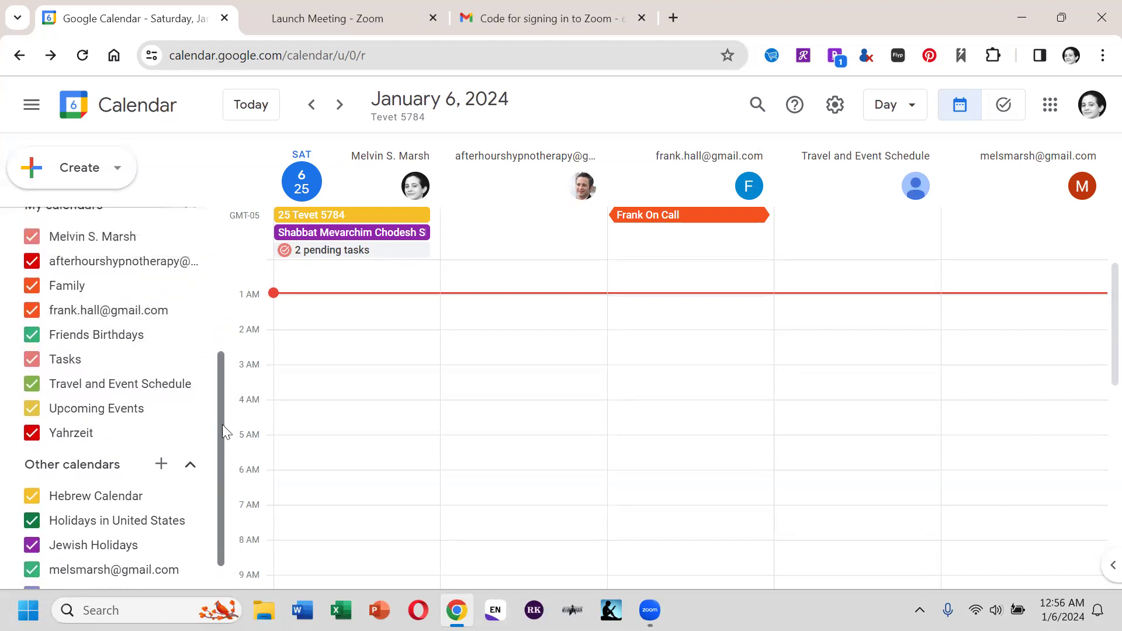
{"action": "scroll", "coordinate": [218, 289], "scroll_direction": "up", "scroll_amount": 1}
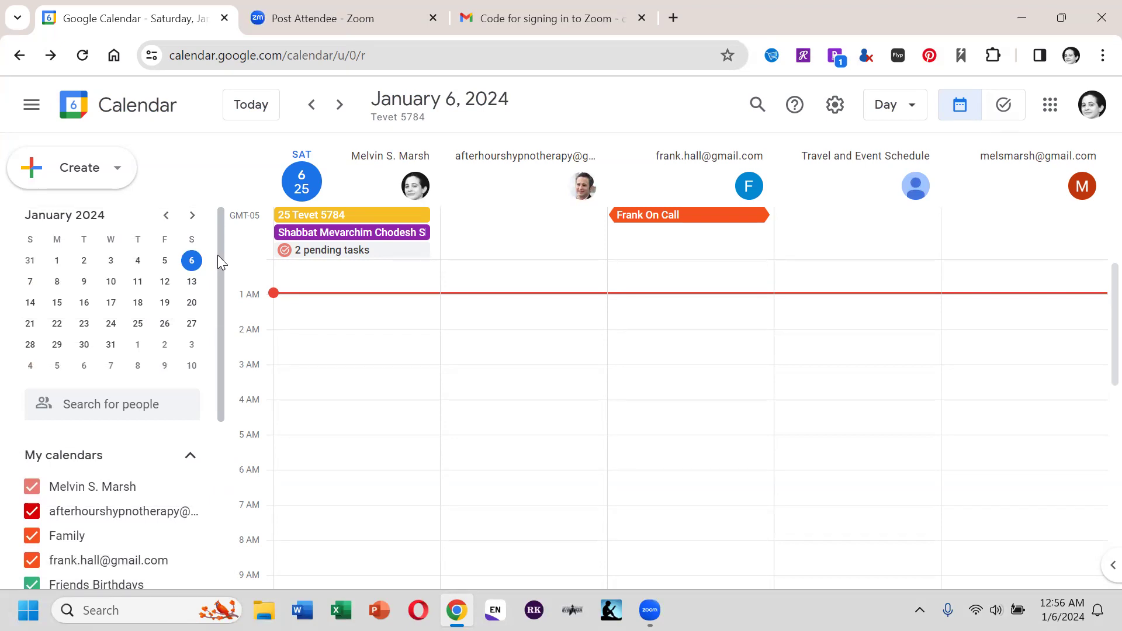
{"action": "left_click", "coordinate": [73, 170]}
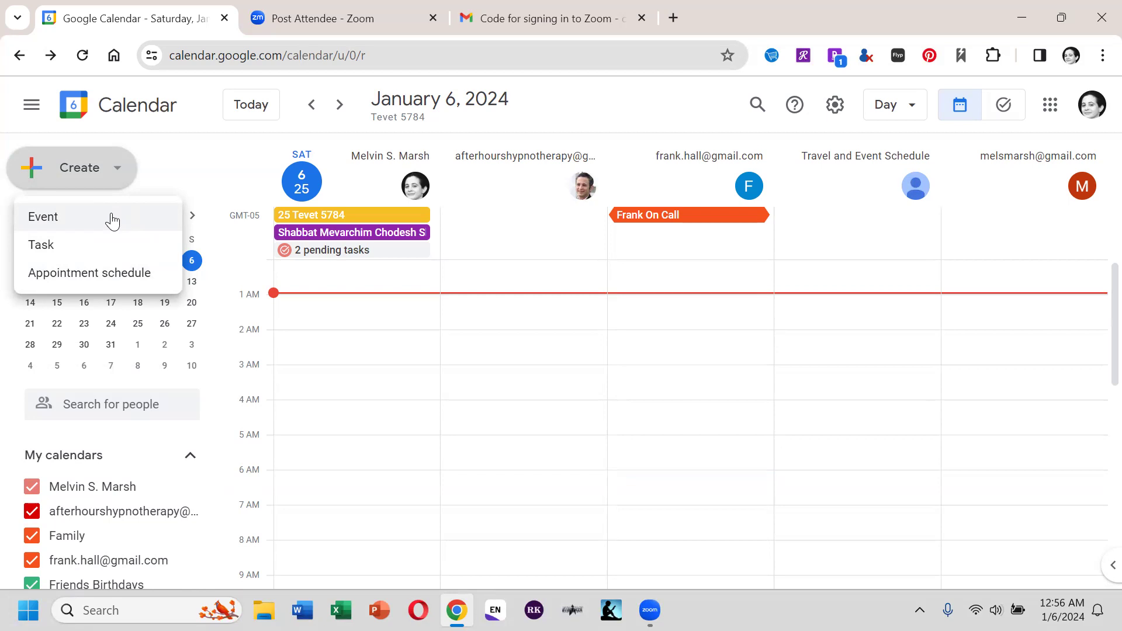
{"action": "left_click", "coordinate": [114, 217]}
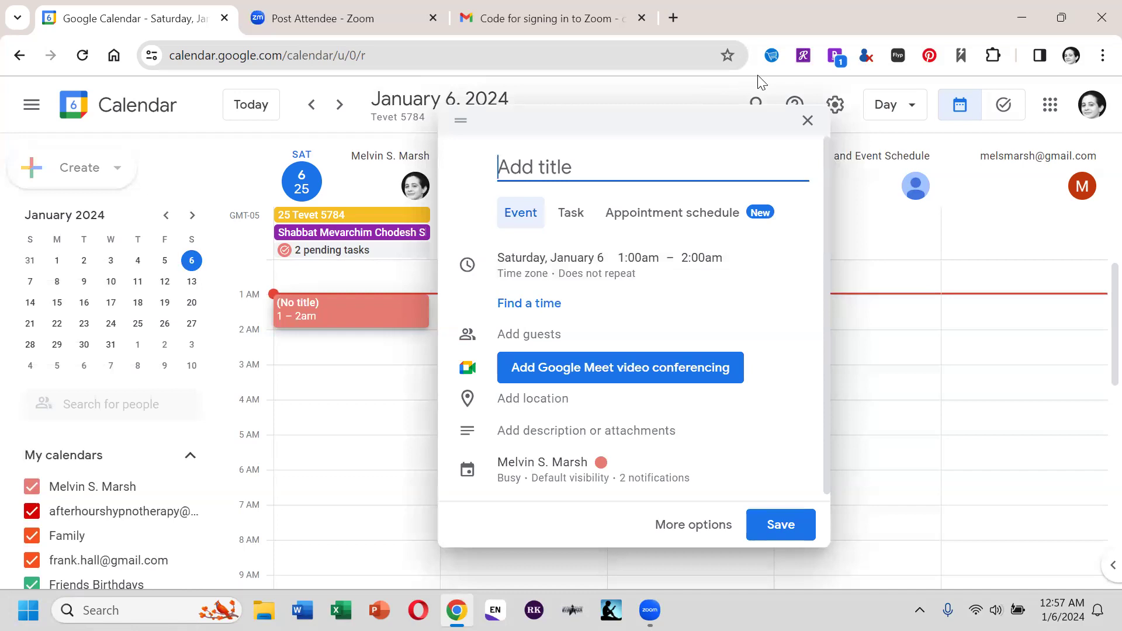
{"action": "left_click", "coordinate": [366, 197]}
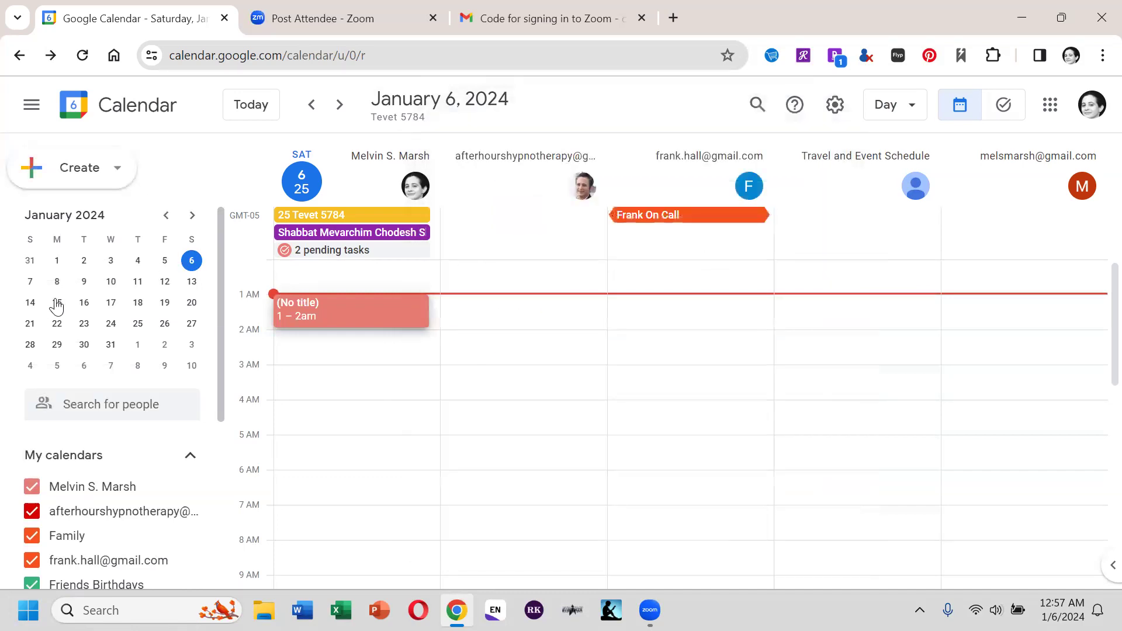
Step: Examine the day schedules of January 15 and January 9, 2024
{"action": "left_click", "coordinate": [57, 302]}
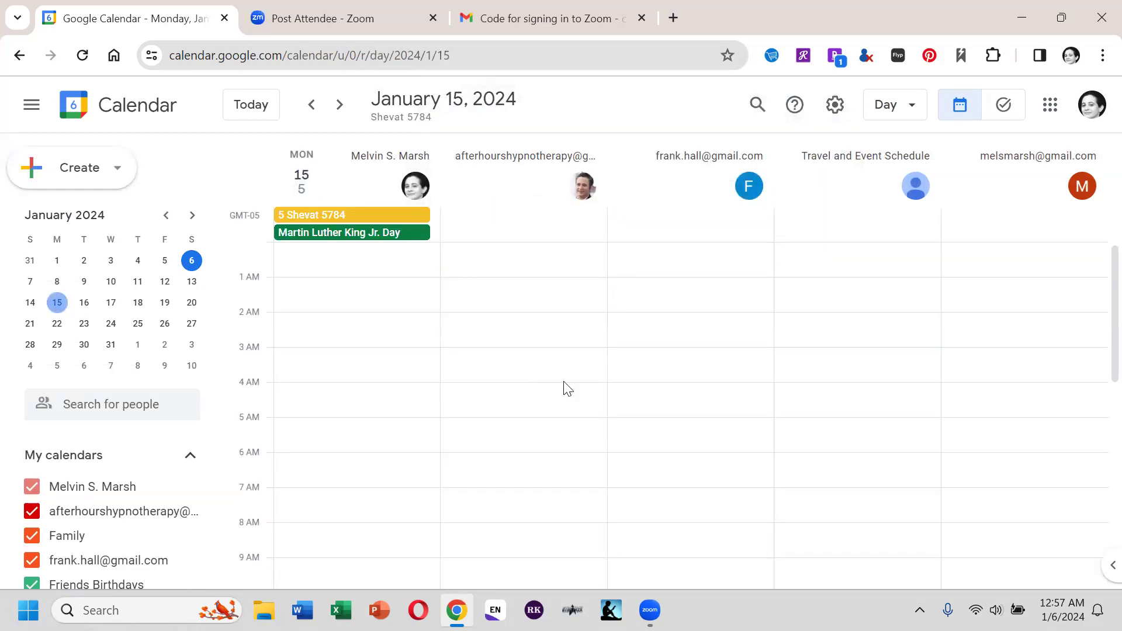
{"action": "scroll", "coordinate": [1096, 327], "scroll_direction": "down", "scroll_amount": 2}
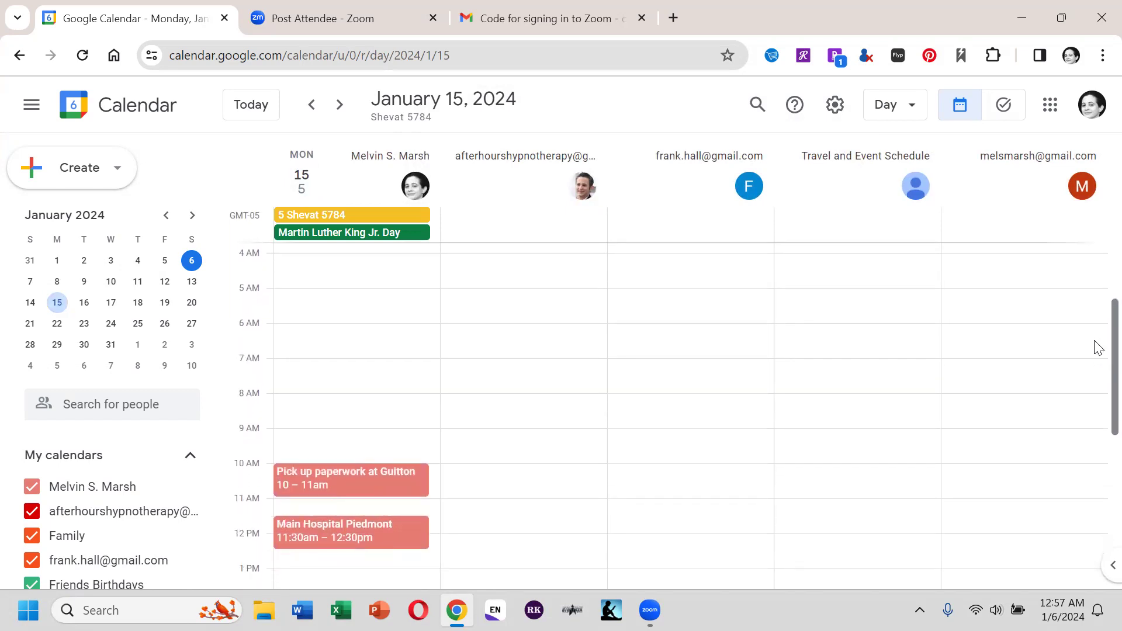
{"action": "scroll", "coordinate": [1094, 327], "scroll_direction": "up", "scroll_amount": 3}
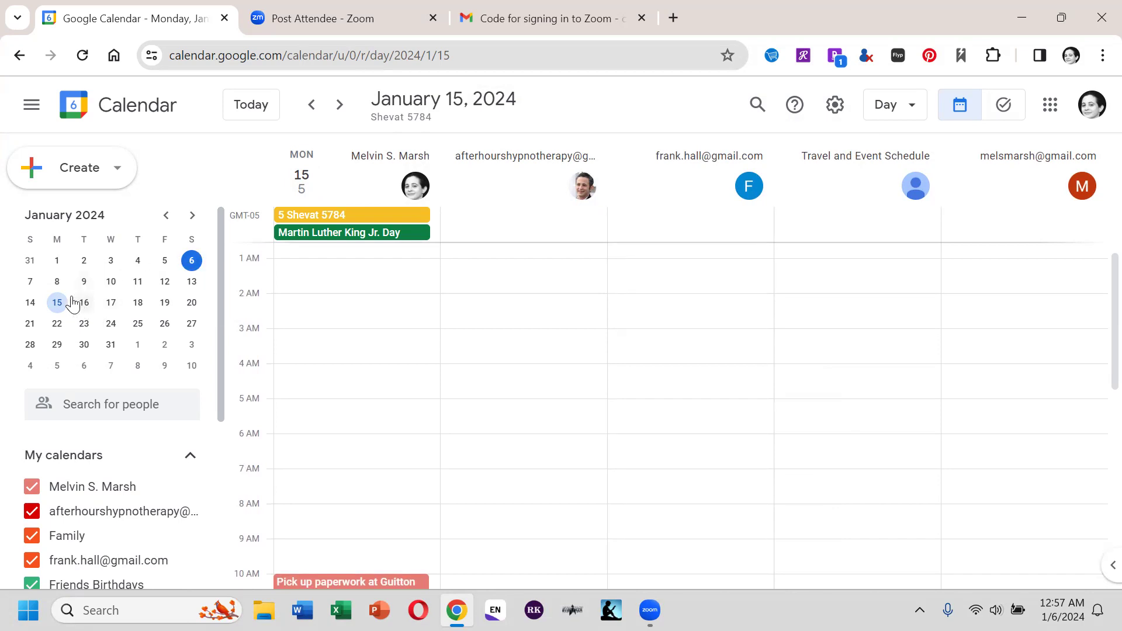
{"action": "left_click", "coordinate": [85, 284]}
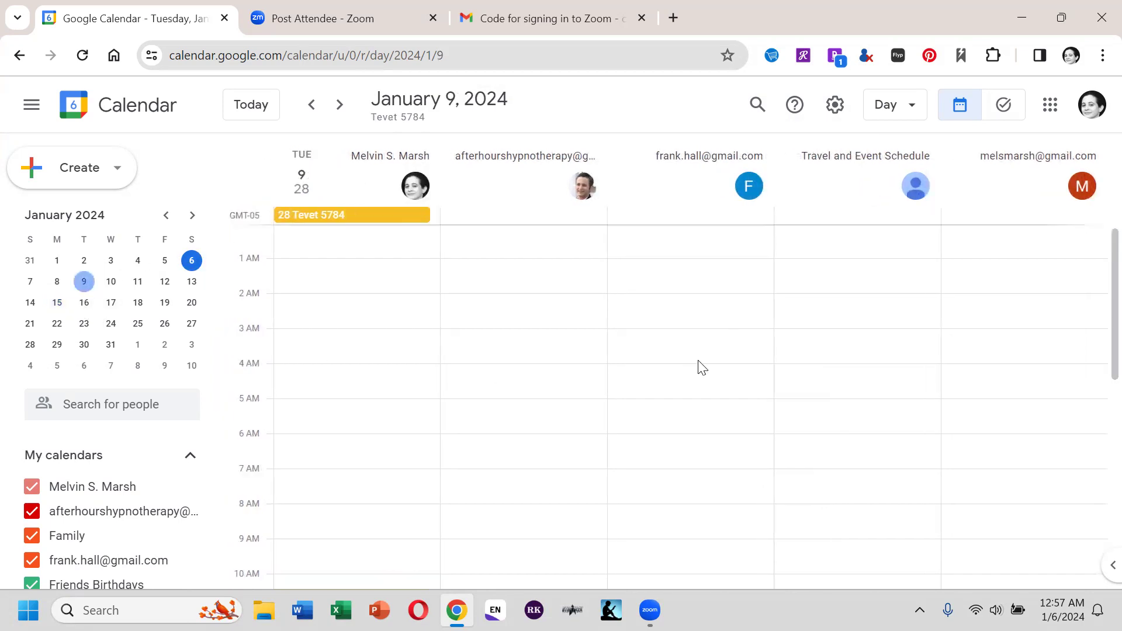
{"action": "scroll", "coordinate": [1097, 374], "scroll_direction": "down", "scroll_amount": 5}
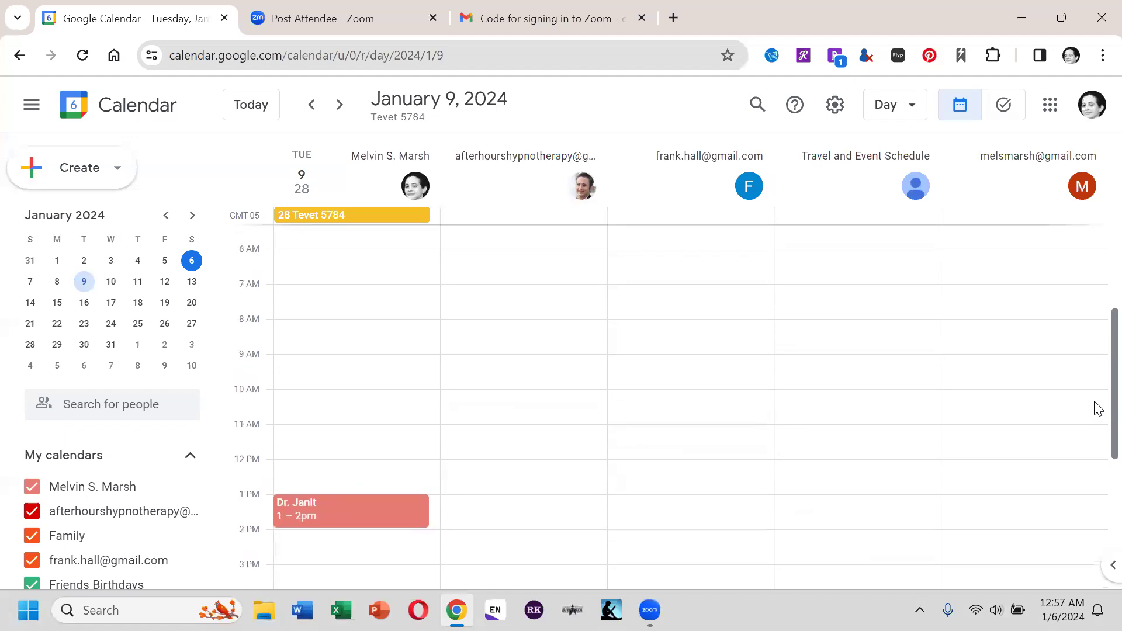
{"action": "scroll", "coordinate": [1096, 397], "scroll_direction": "up", "scroll_amount": 3}
{"action": "scroll", "coordinate": [1095, 339], "scroll_direction": "up", "scroll_amount": 2}
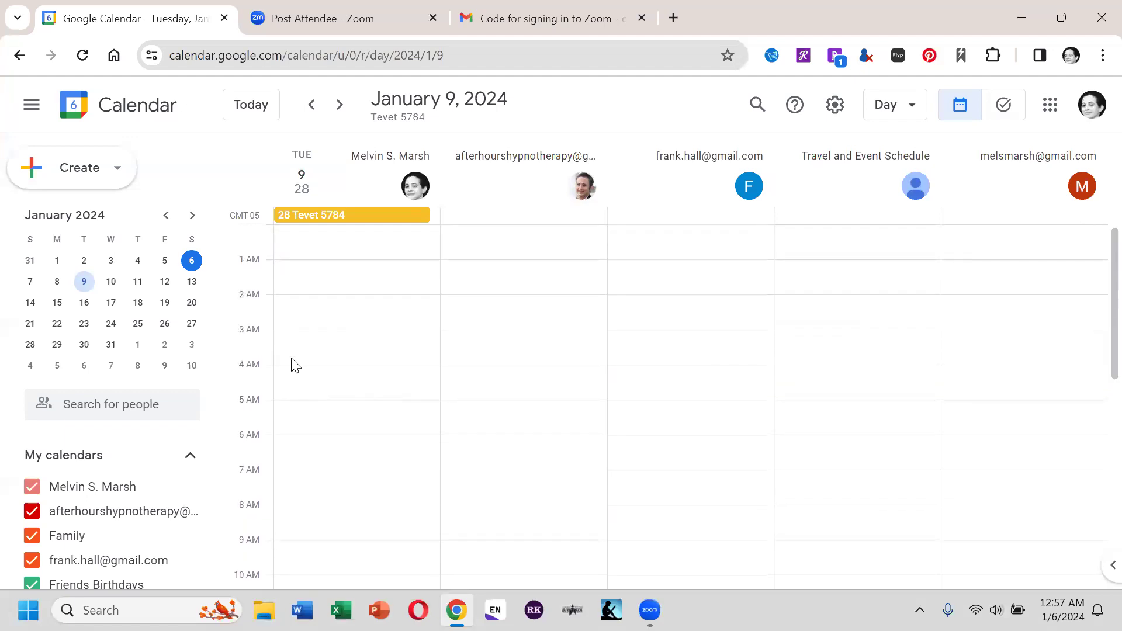
Step: Start a new event on January 6, 2024 from 7:00am to 8:00am, titled with a first name followed by "'s medications"
{"action": "left_click", "coordinate": [192, 261]}
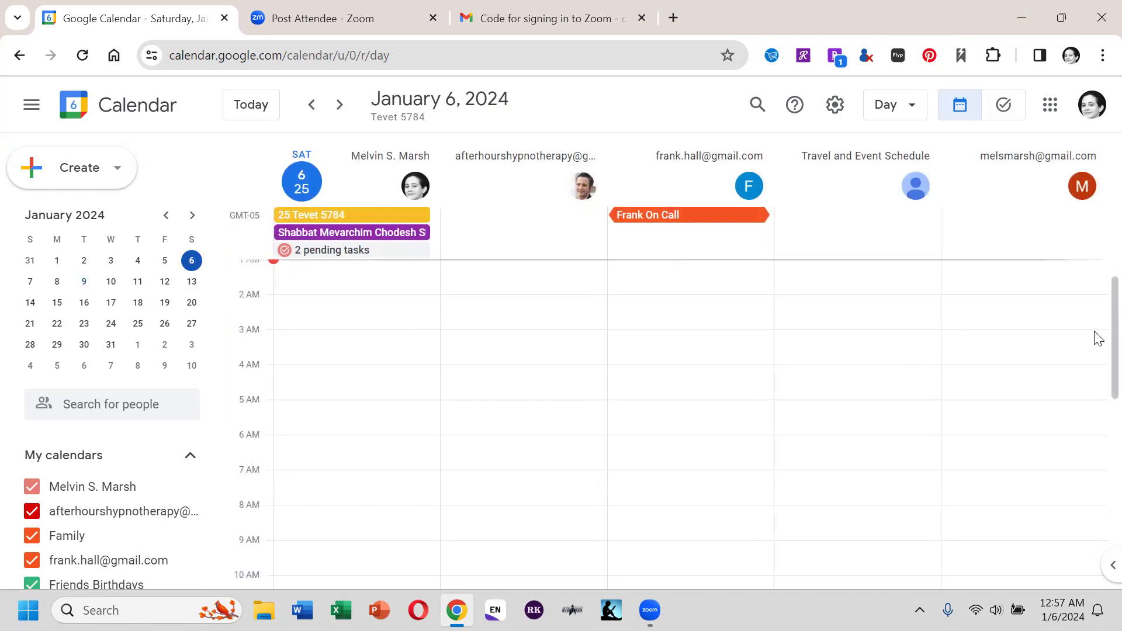
{"action": "scroll", "coordinate": [1097, 310], "scroll_direction": "up", "scroll_amount": 1}
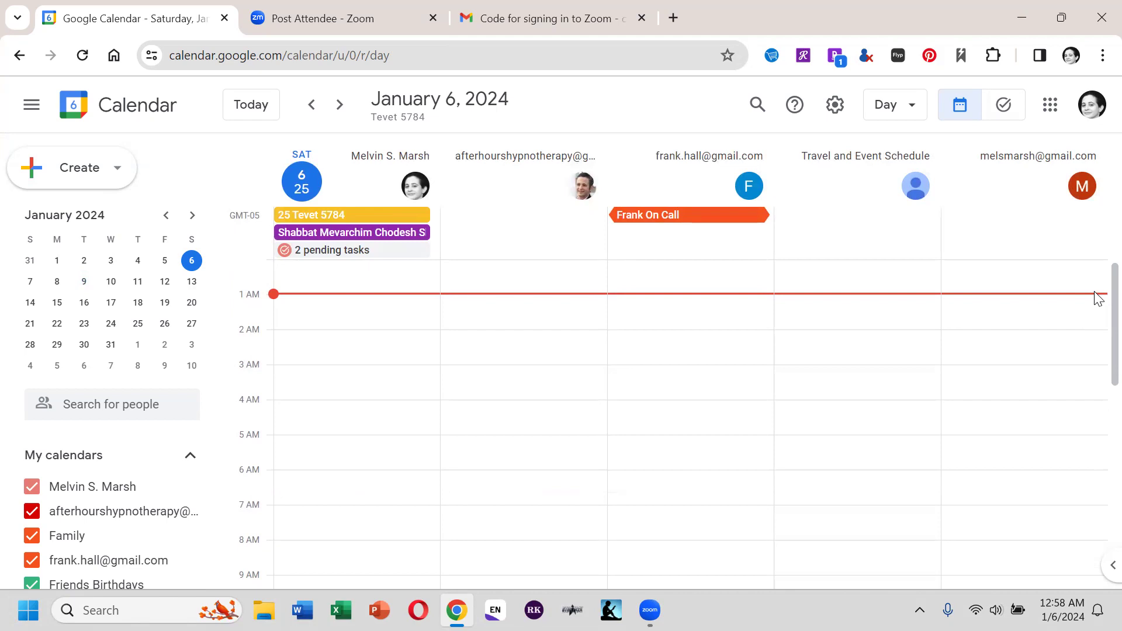
{"action": "left_click", "coordinate": [327, 519]}
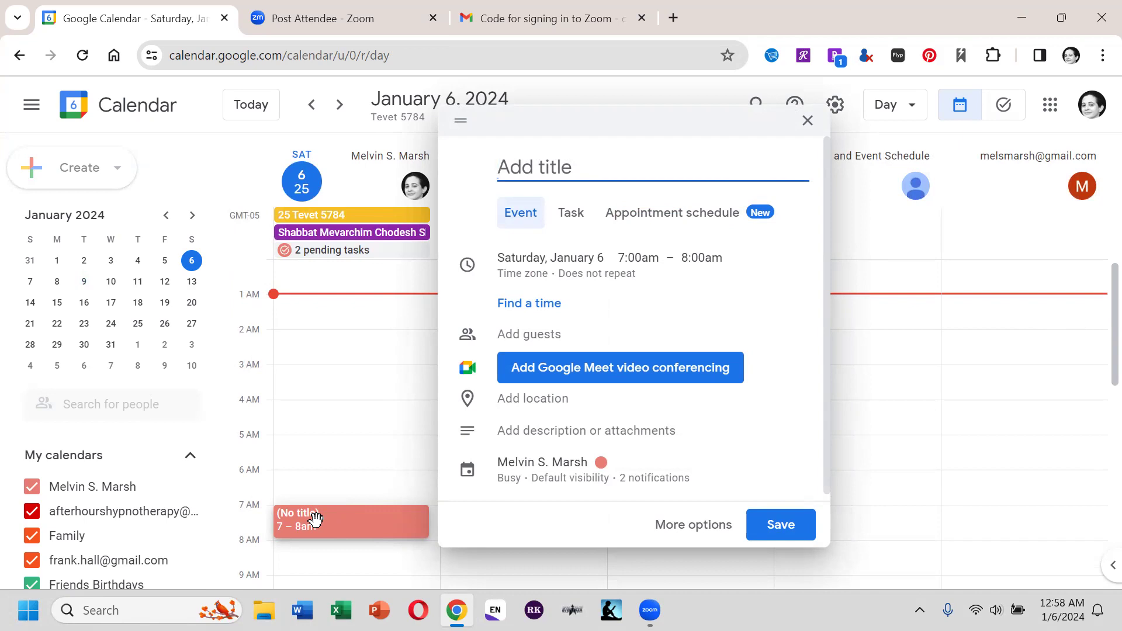
{"action": "type", "text": "So"}
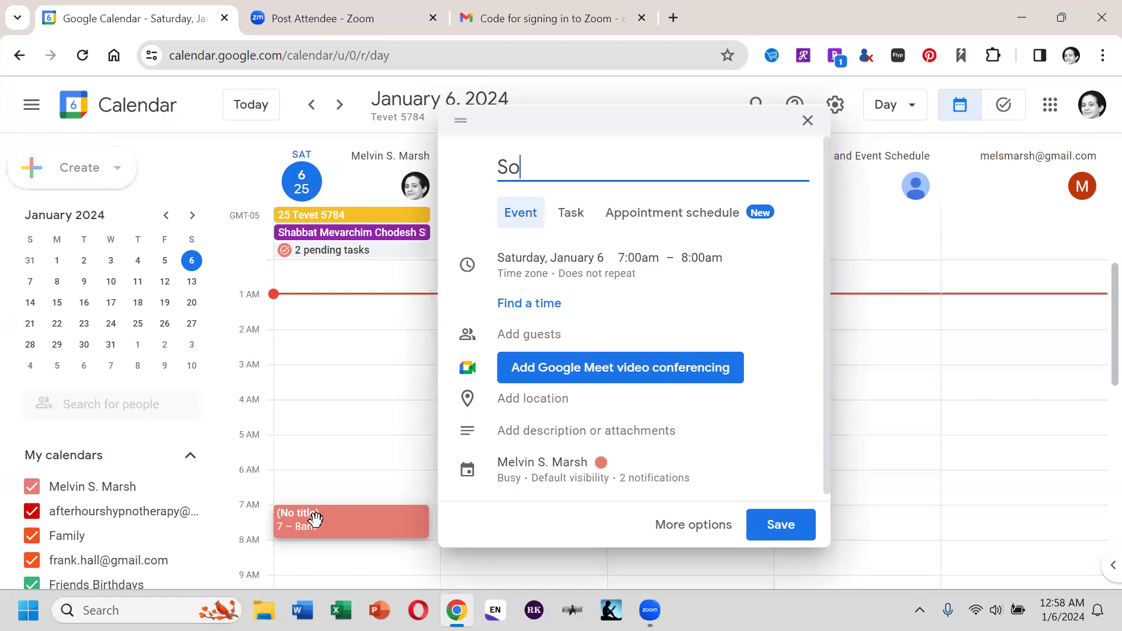
{"action": "type", "text": "phie's medications"}
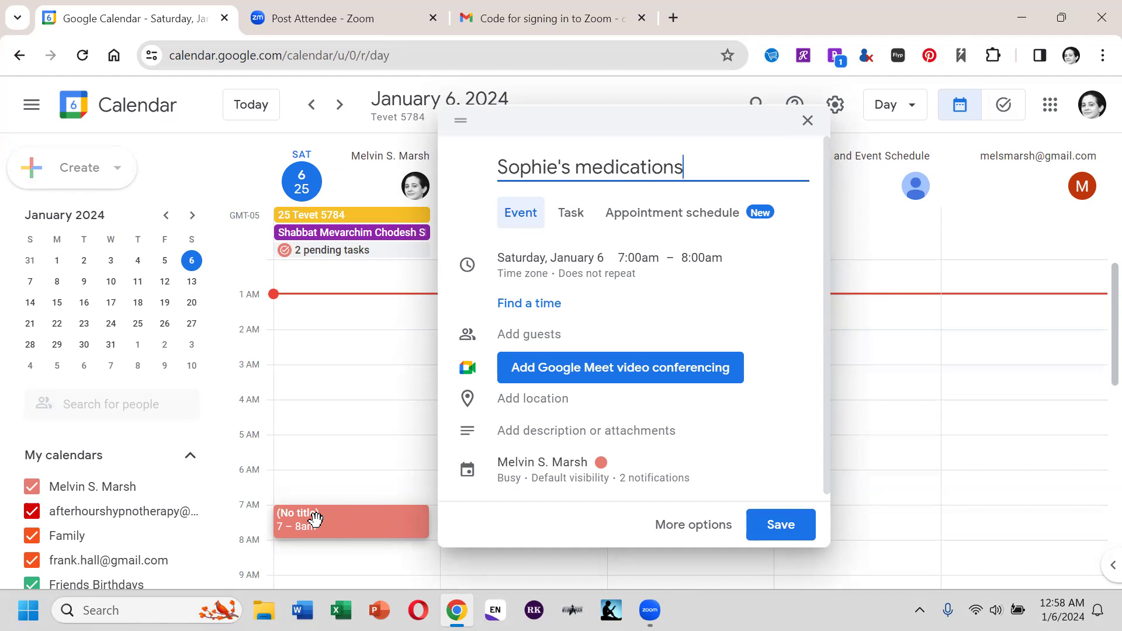
{"action": "left_click", "coordinate": [476, 192]}
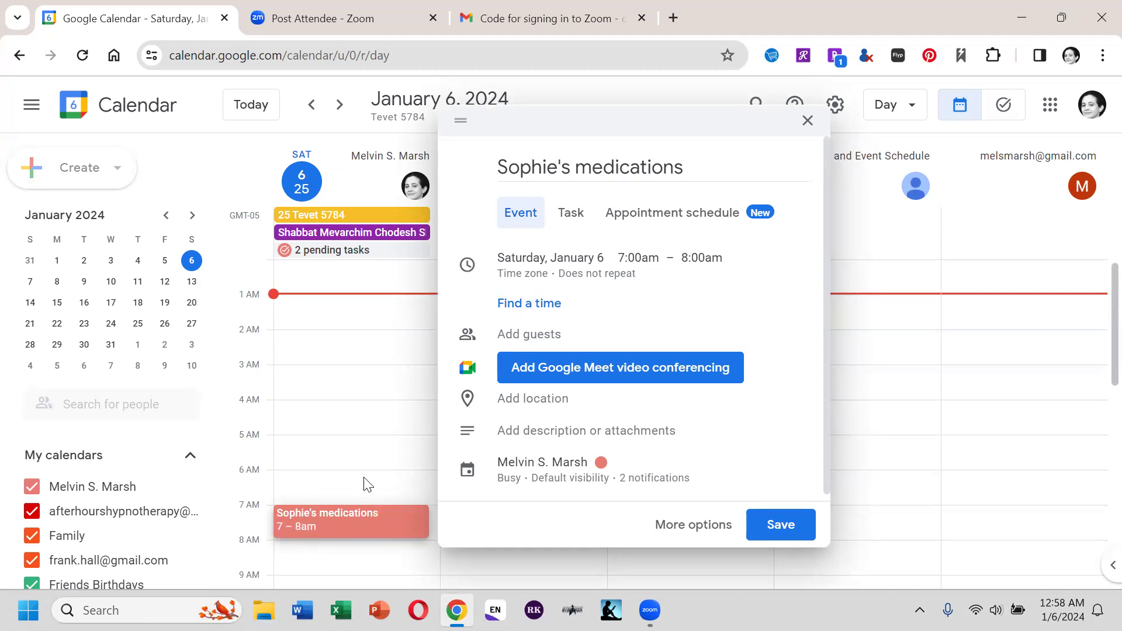
Step: Expand the event's date and time details and view its date picker and time zone options without changing them
{"action": "left_click", "coordinate": [561, 264]}
{"action": "left_click", "coordinate": [559, 258]}
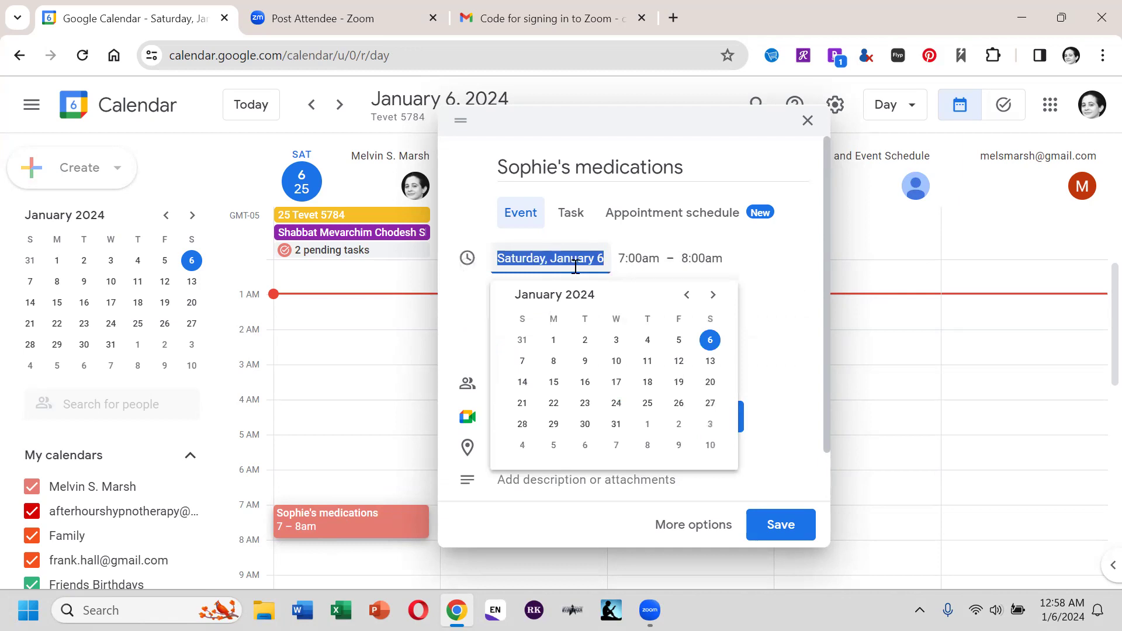
{"action": "left_click", "coordinate": [467, 304]}
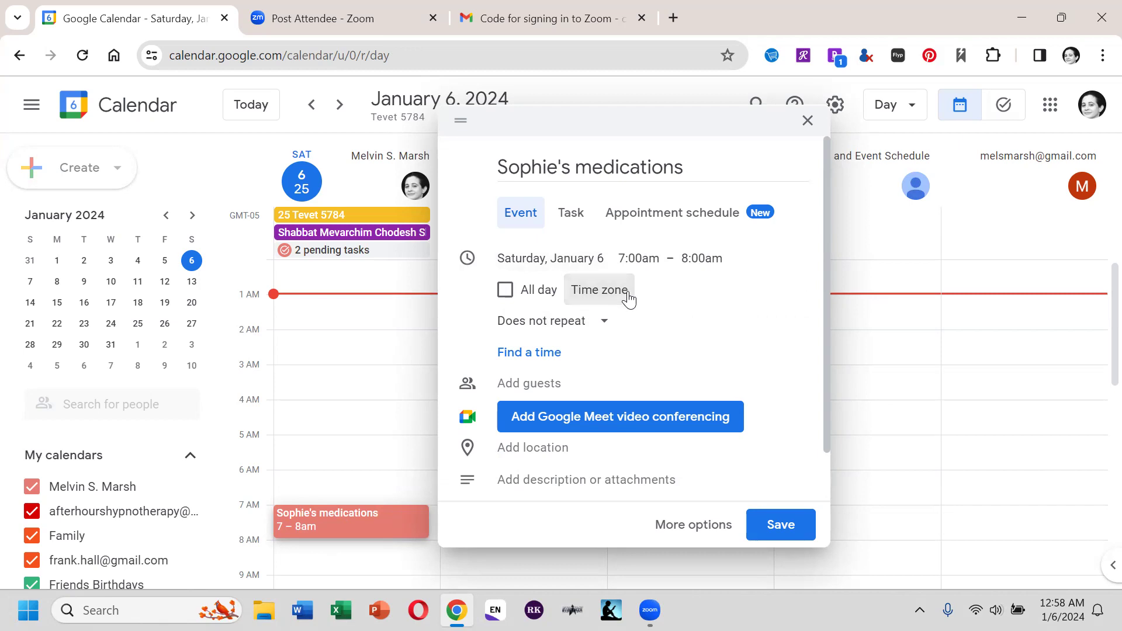
{"action": "left_click", "coordinate": [609, 295]}
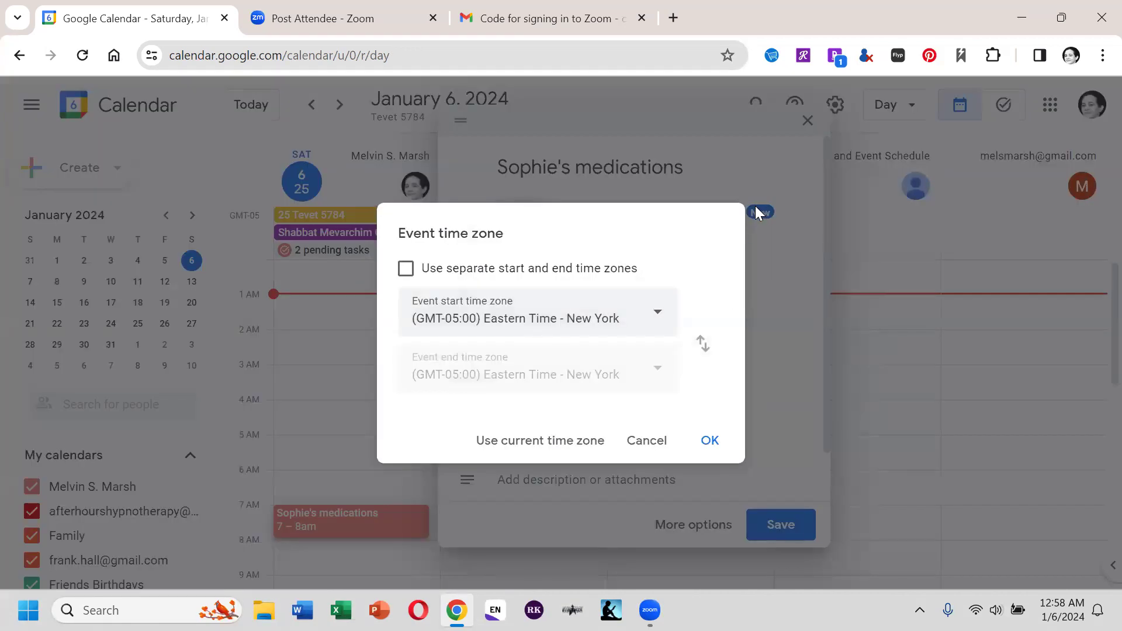
{"action": "left_click", "coordinate": [644, 443]}
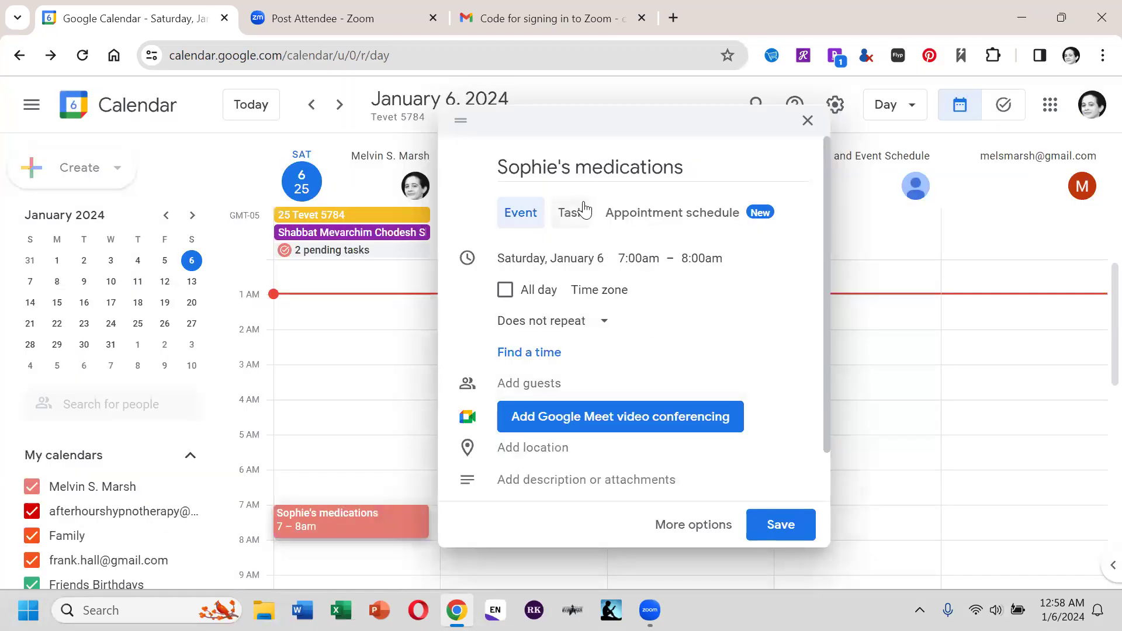
Step: Set the medications event to repeat daily
{"action": "left_click", "coordinate": [578, 322]}
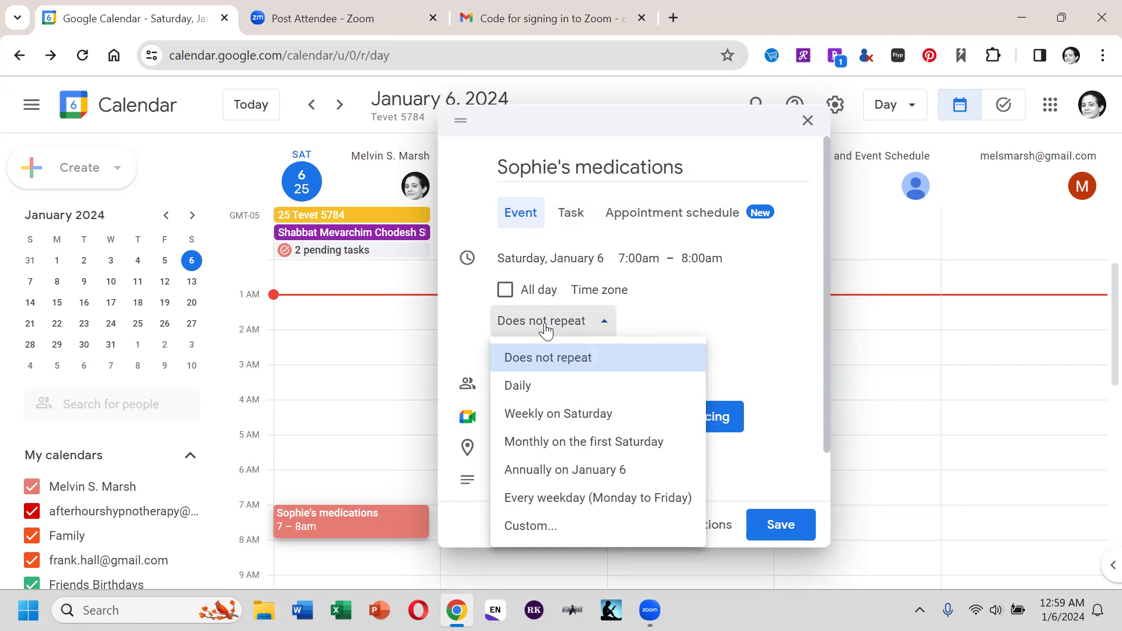
{"action": "left_click", "coordinate": [534, 388]}
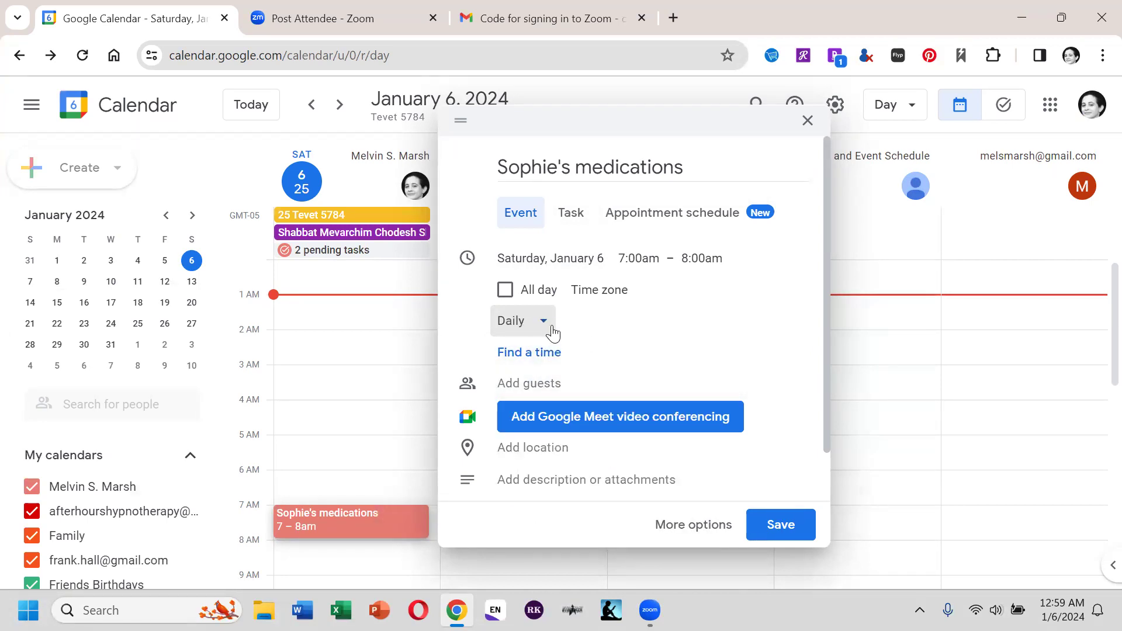
{"action": "scroll", "coordinate": [824, 298], "scroll_direction": "down", "scroll_amount": 1}
{"action": "left_click", "coordinate": [536, 275]}
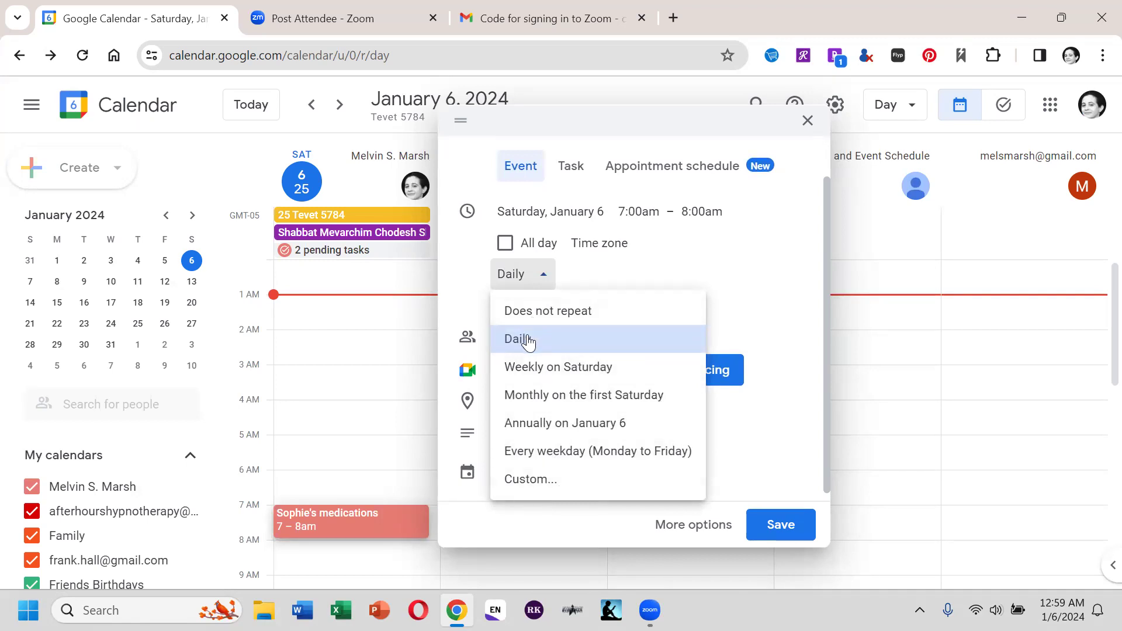
{"action": "left_click", "coordinate": [519, 485]}
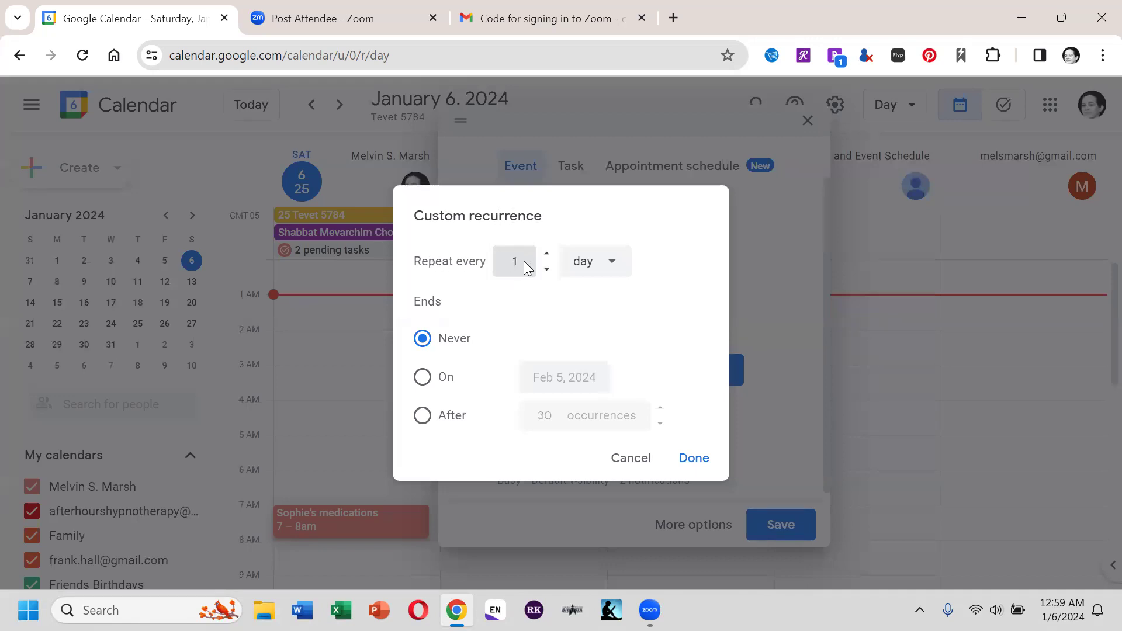
{"action": "left_click", "coordinate": [545, 254]}
{"action": "left_click", "coordinate": [545, 254]}
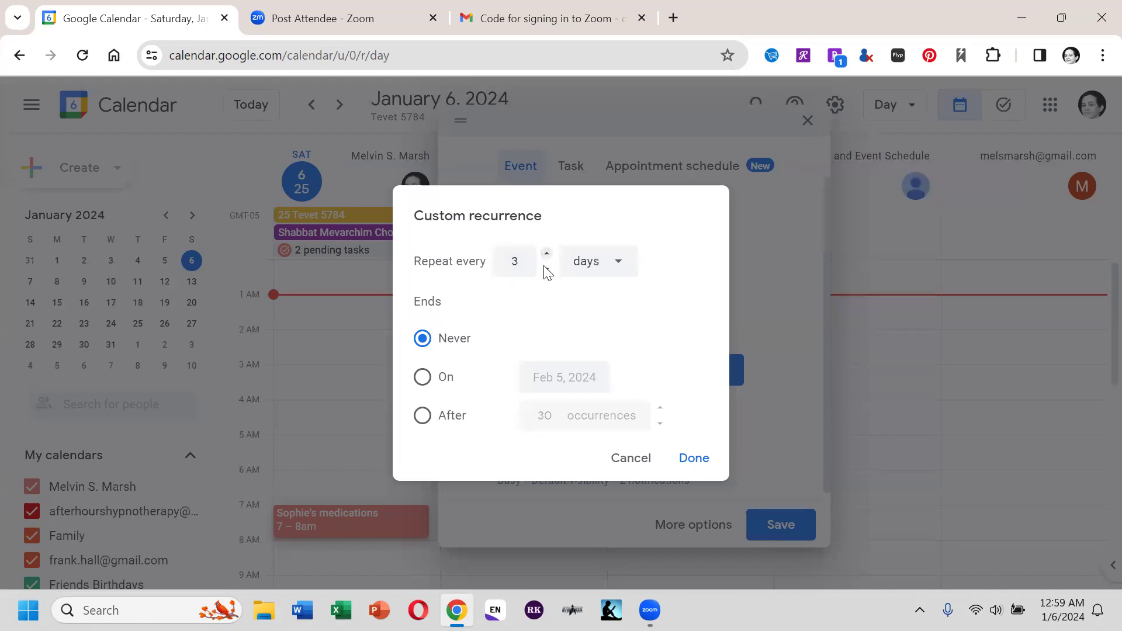
{"action": "left_click", "coordinate": [545, 270]}
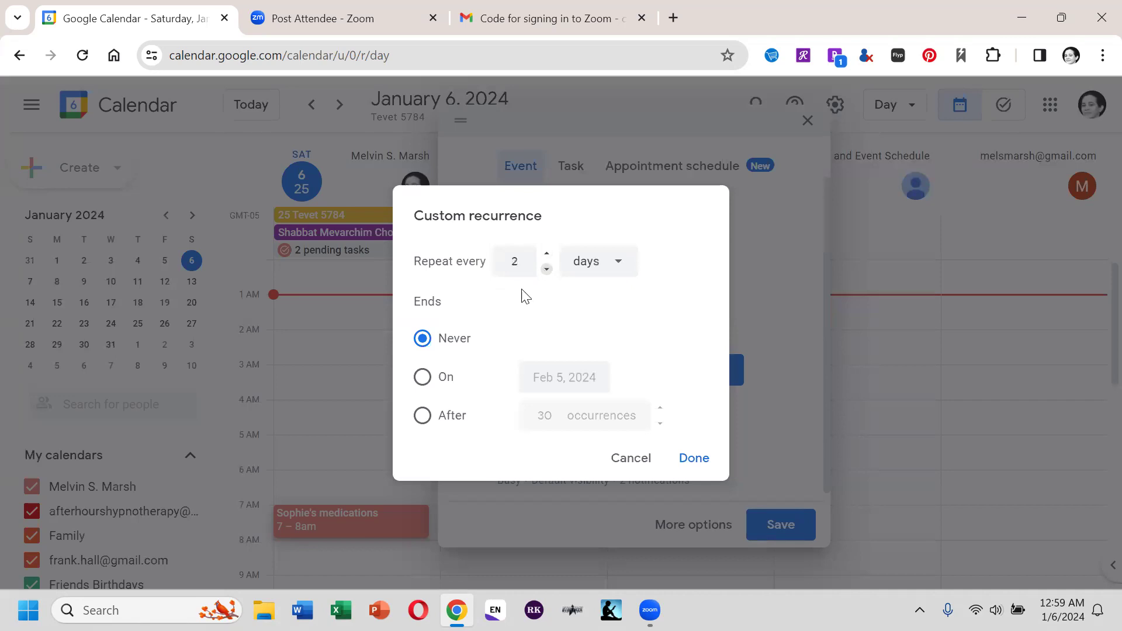
{"action": "left_click", "coordinate": [599, 263]}
{"action": "left_click", "coordinate": [597, 263]}
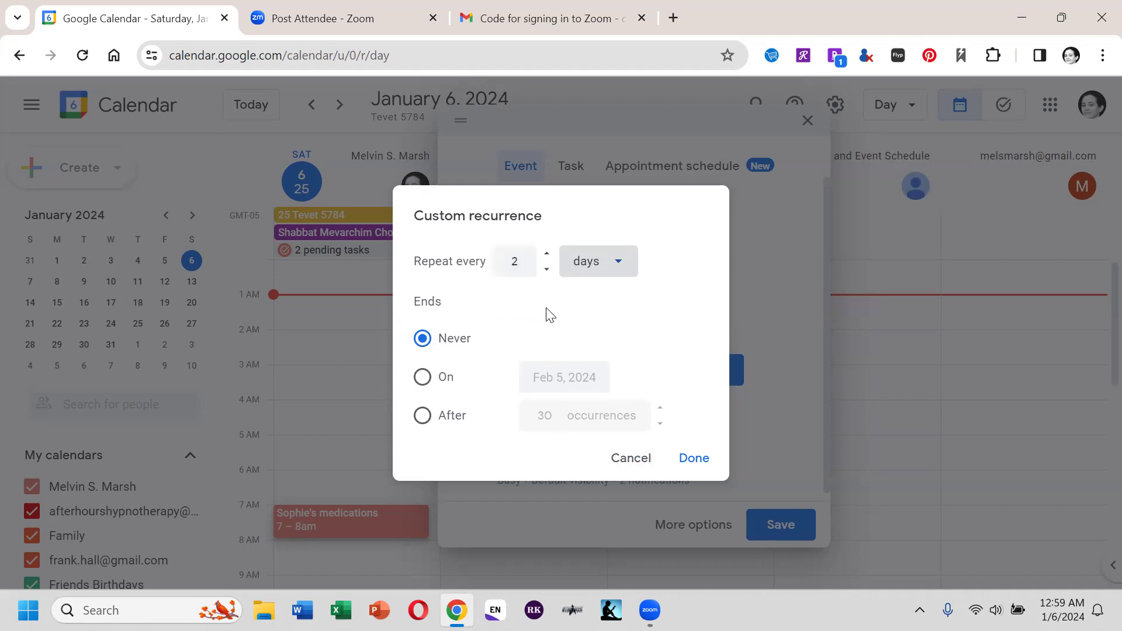
{"action": "left_click", "coordinate": [631, 462]}
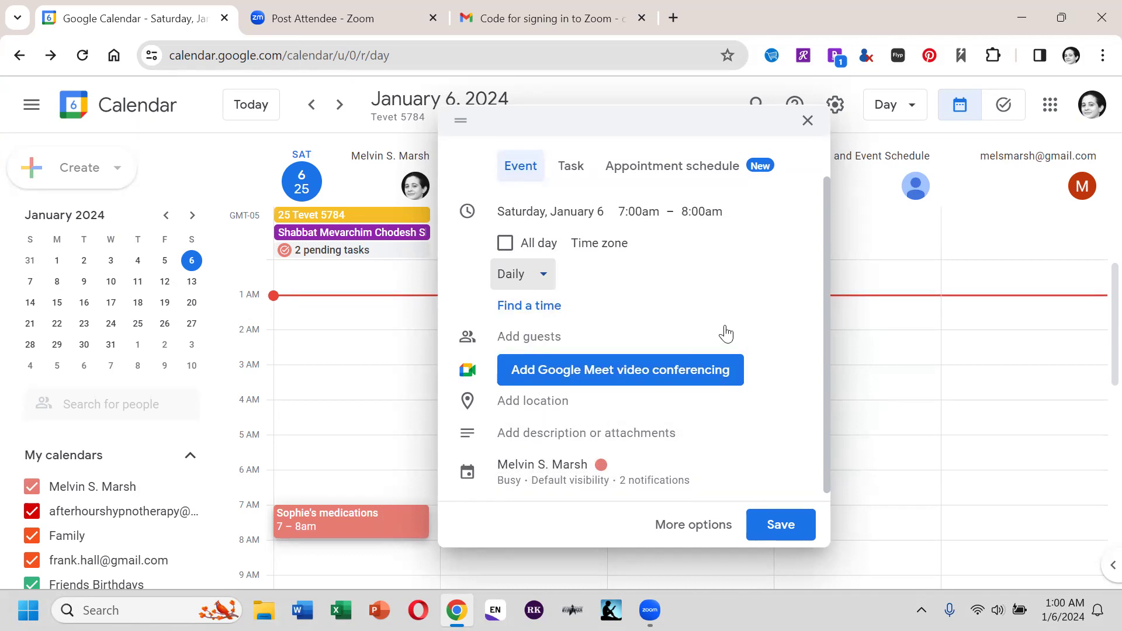
Step: Expand the medications event's description and attachment fields without filling them in, and save the daily event
{"action": "scroll", "coordinate": [821, 270], "scroll_direction": "down", "scroll_amount": 1}
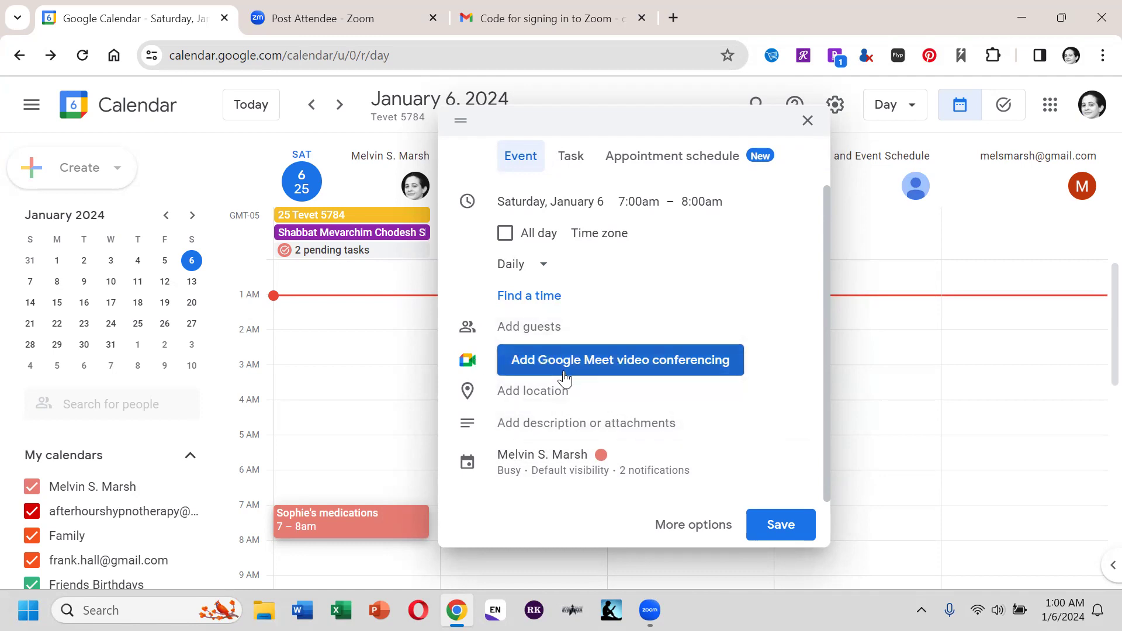
{"action": "left_click", "coordinate": [577, 429]}
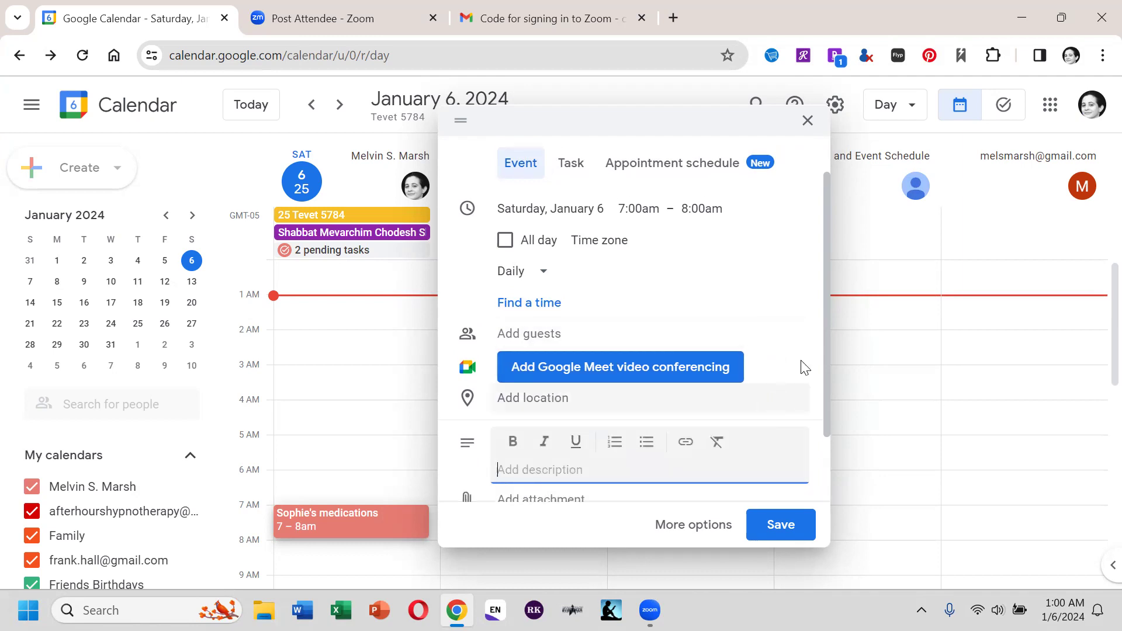
{"action": "left_click_drag", "start_coordinate": [824, 313], "coordinate": [769, 478]}
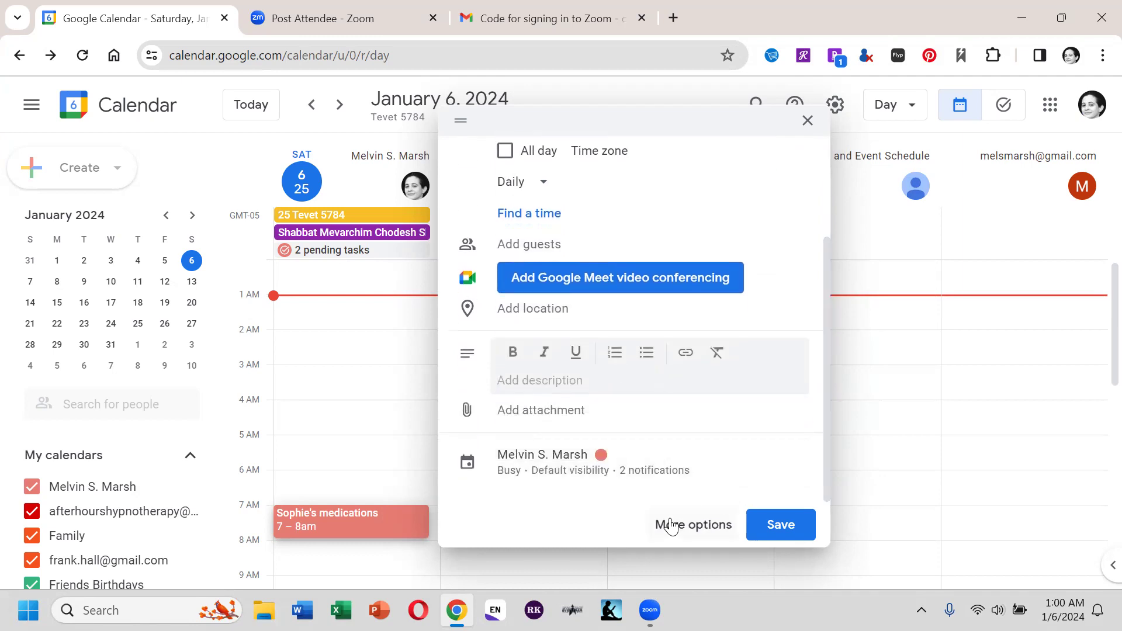
{"action": "left_click", "coordinate": [783, 526]}
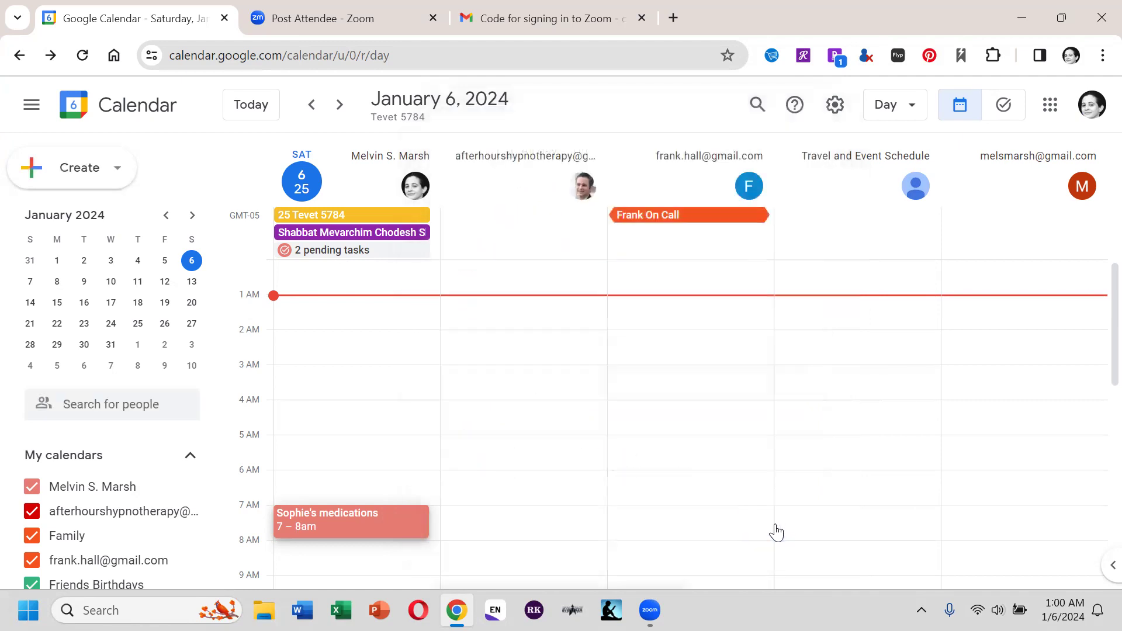
Step: View the saved medications event's details and its full edit page, and return to the day view
{"action": "left_click", "coordinate": [350, 519]}
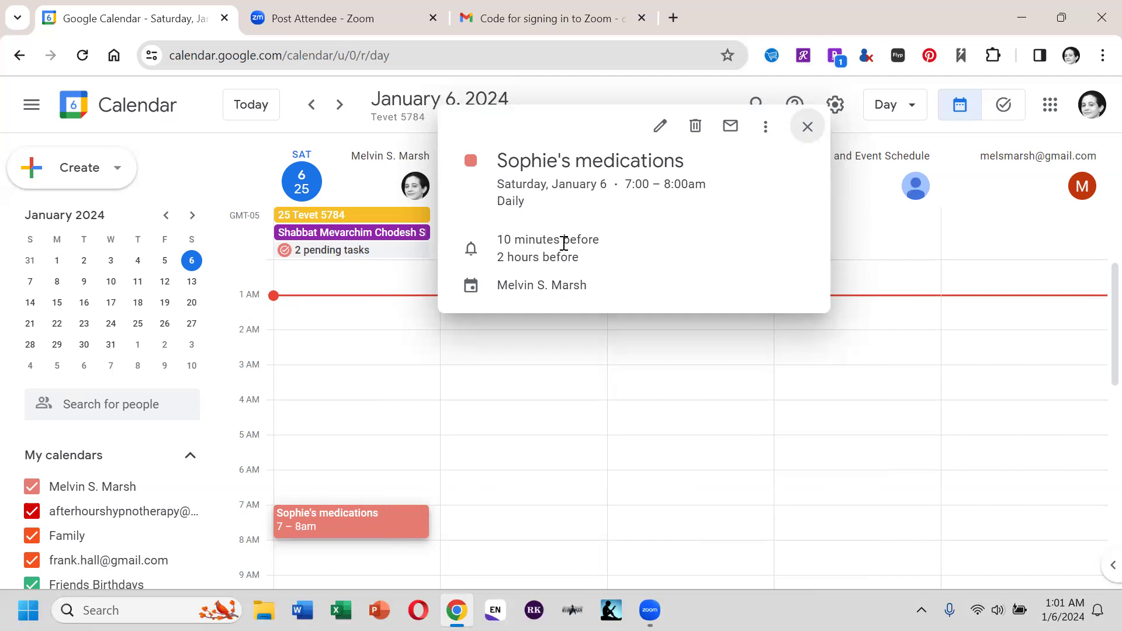
{"action": "left_click", "coordinate": [657, 127]}
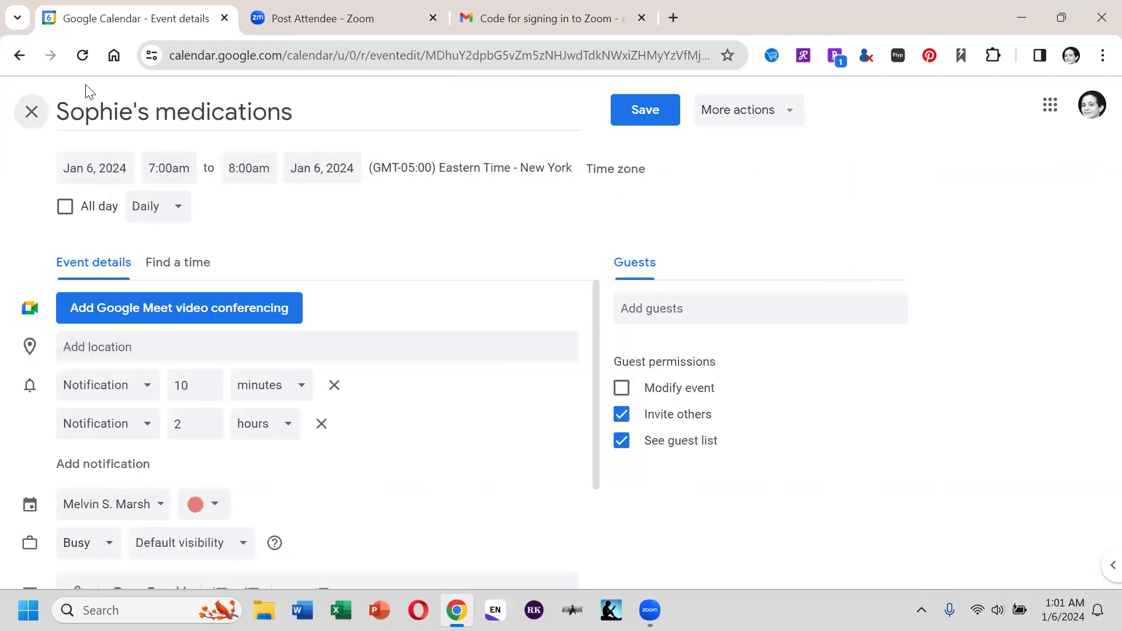
{"action": "left_click", "coordinate": [19, 55]}
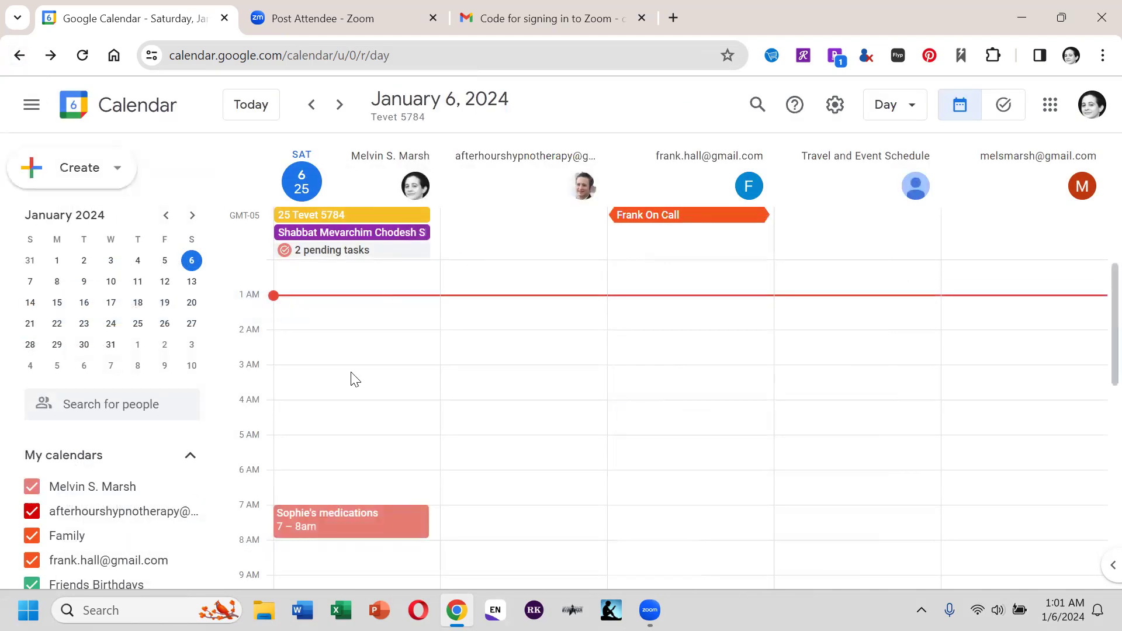
Step: Edit the medications event and add a third notification set to 15 minutes before it
{"action": "left_click", "coordinate": [395, 520]}
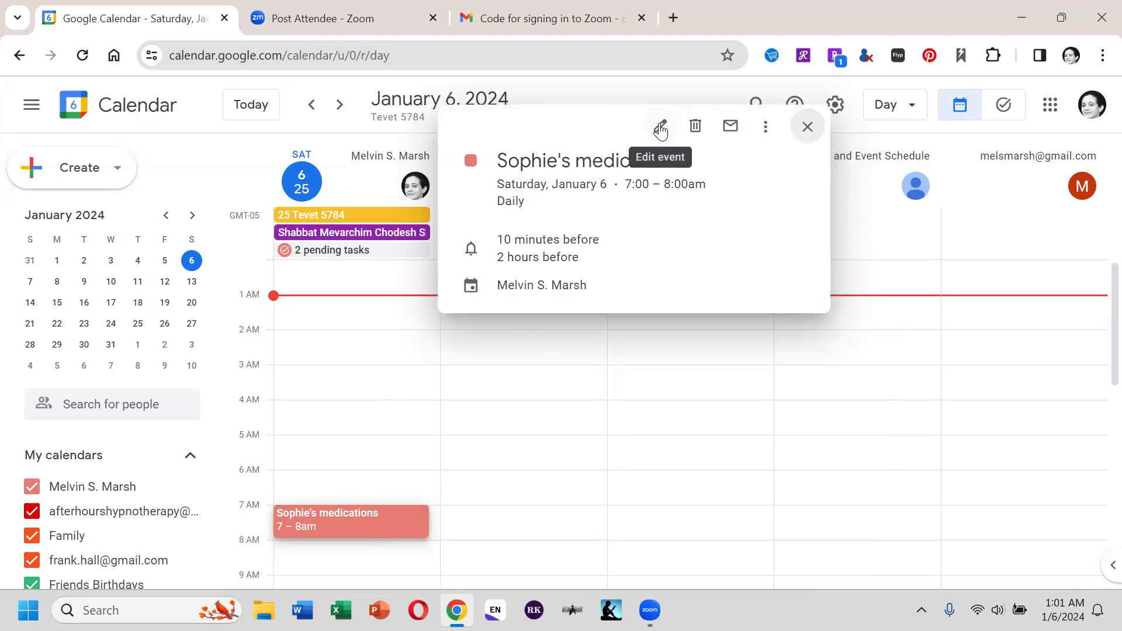
{"action": "left_click", "coordinate": [661, 130]}
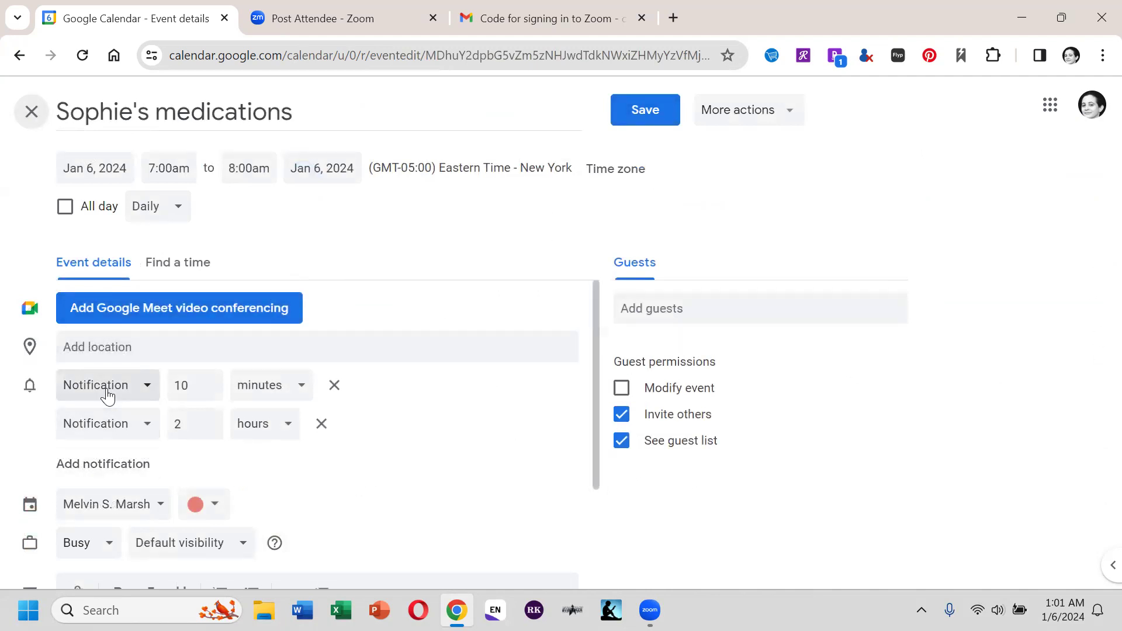
{"action": "left_click", "coordinate": [145, 463]}
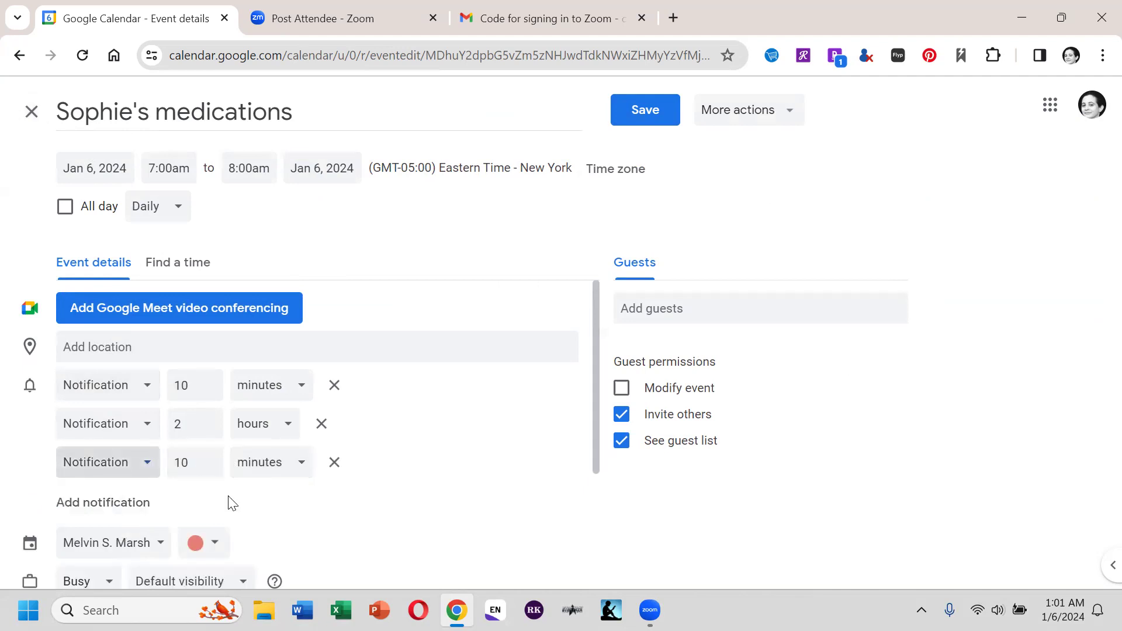
{"action": "left_click", "coordinate": [194, 463]}
{"action": "key", "text": "BackSpace"}
{"action": "type", "text": "5"}
{"action": "left_click", "coordinate": [27, 470]}
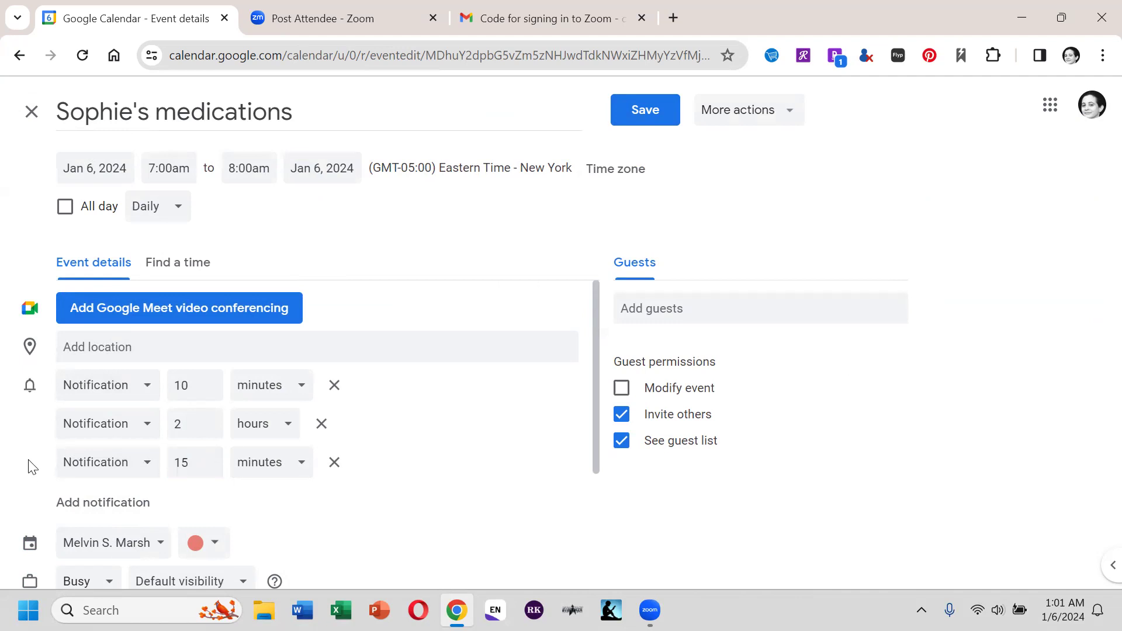
Step: Check the second notification's time unit options and the remaining event fields, and save the edit to all events in the series
{"action": "left_click", "coordinate": [268, 427]}
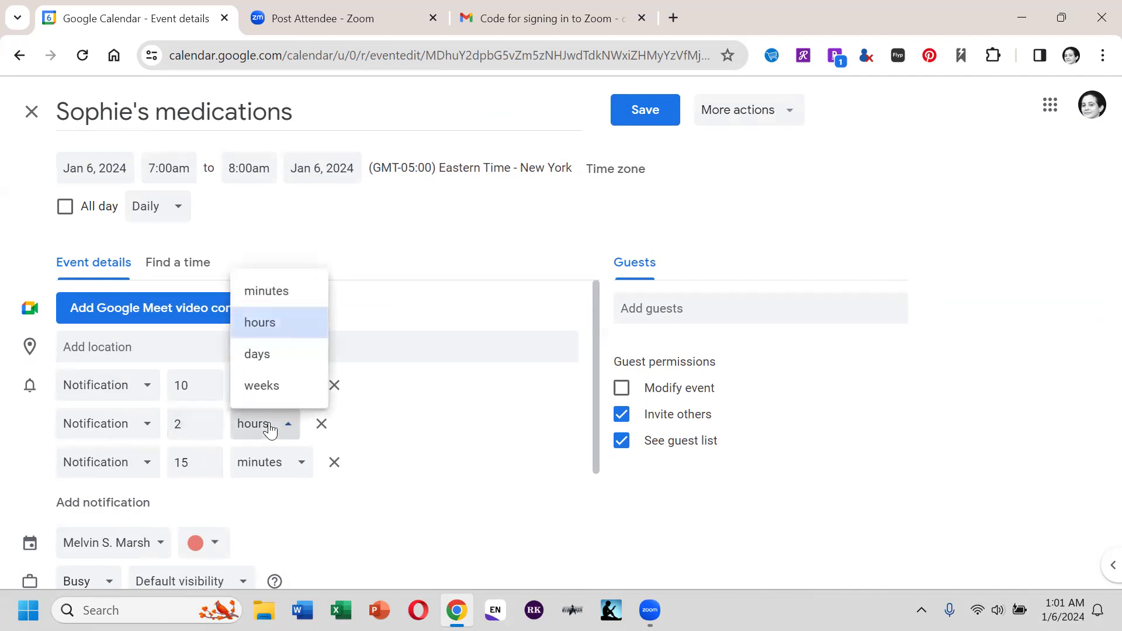
{"action": "left_click", "coordinate": [3, 451]}
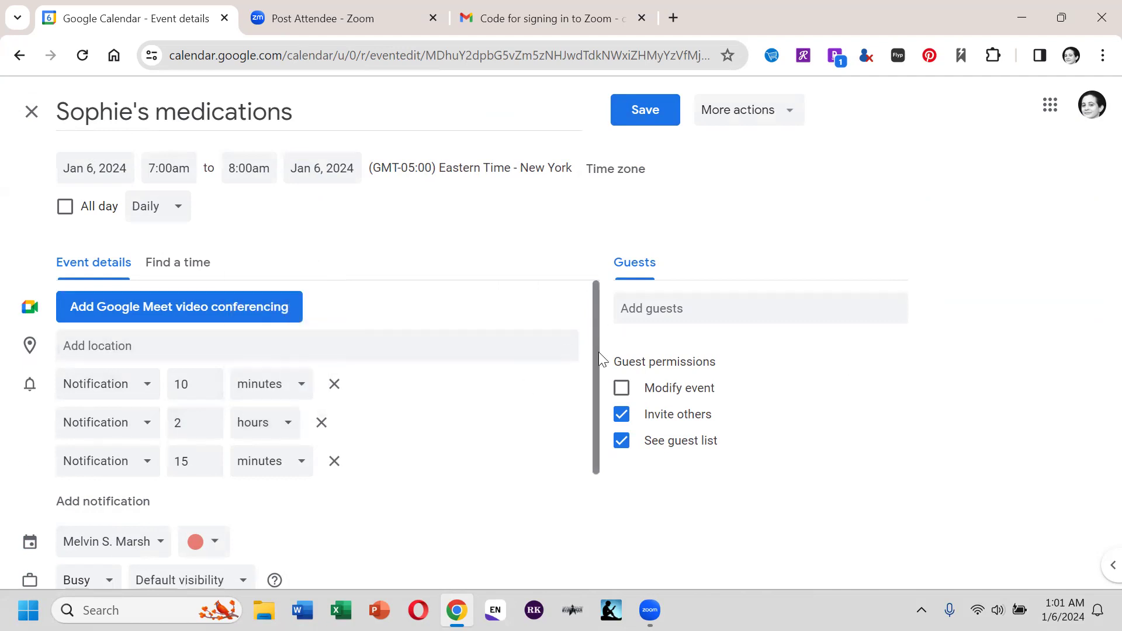
{"action": "scroll", "coordinate": [599, 353], "scroll_direction": "down", "scroll_amount": 3}
{"action": "scroll", "coordinate": [595, 455], "scroll_direction": "up", "scroll_amount": 3}
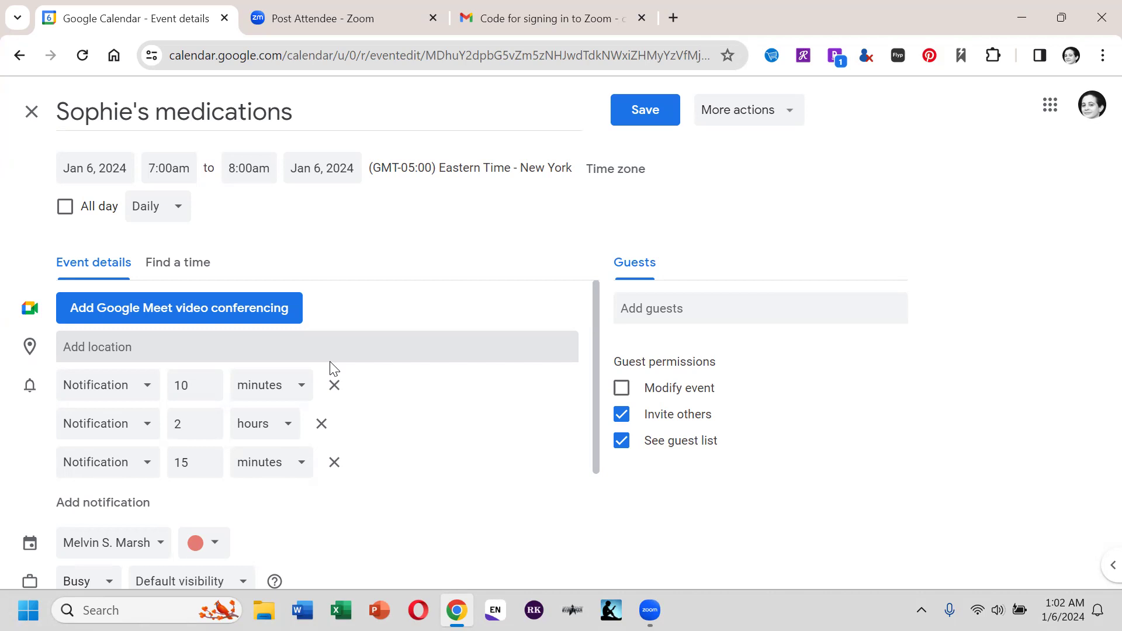
{"action": "left_click", "coordinate": [618, 117]}
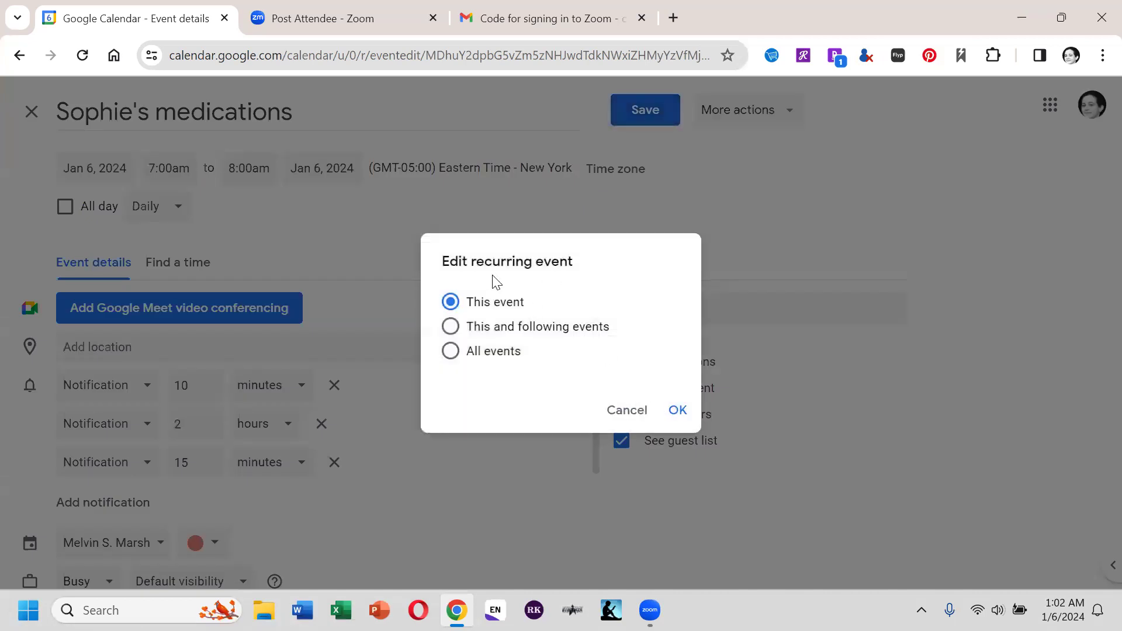
{"action": "left_click", "coordinate": [485, 354]}
{"action": "left_click", "coordinate": [675, 411]}
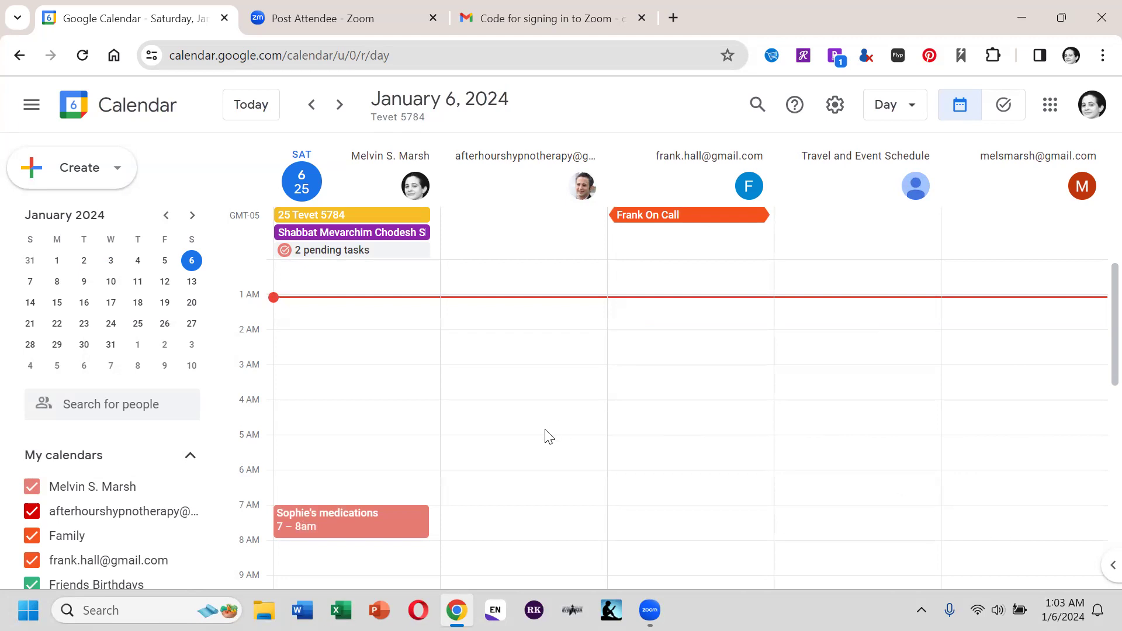
Step: Examine the medications event's notifications and its additional actions, such as duplicating, copying and publishing, and close its details
{"action": "scroll", "coordinate": [1095, 316], "scroll_direction": "down", "scroll_amount": 1}
{"action": "scroll", "coordinate": [1094, 303], "scroll_direction": "up", "scroll_amount": 1}
{"action": "left_click", "coordinate": [358, 520]}
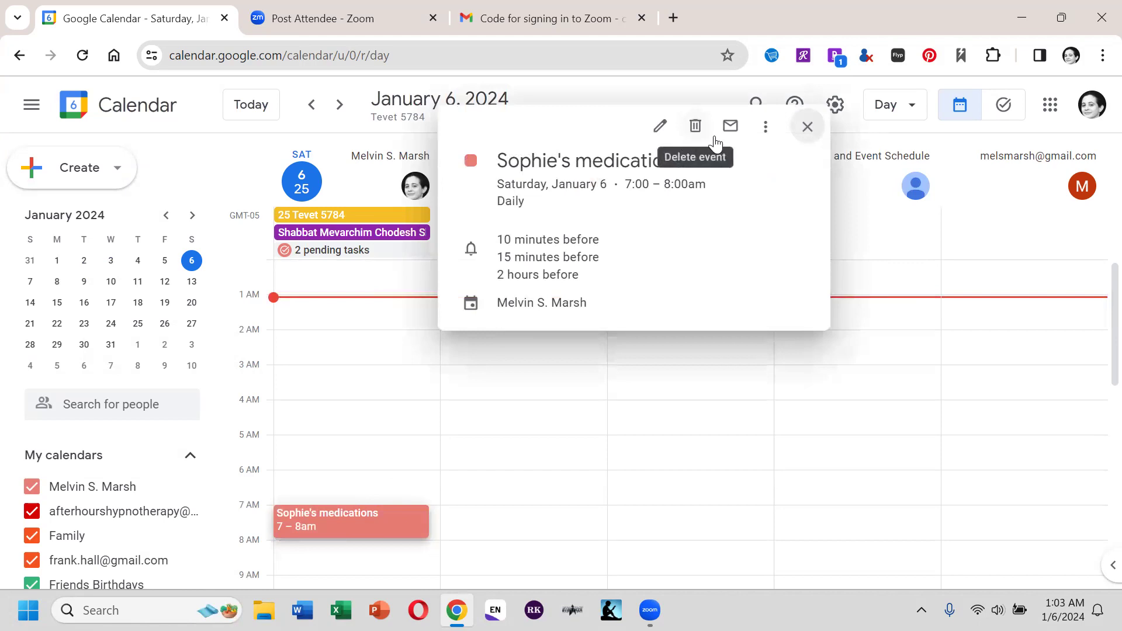
{"action": "left_click", "coordinate": [768, 134]}
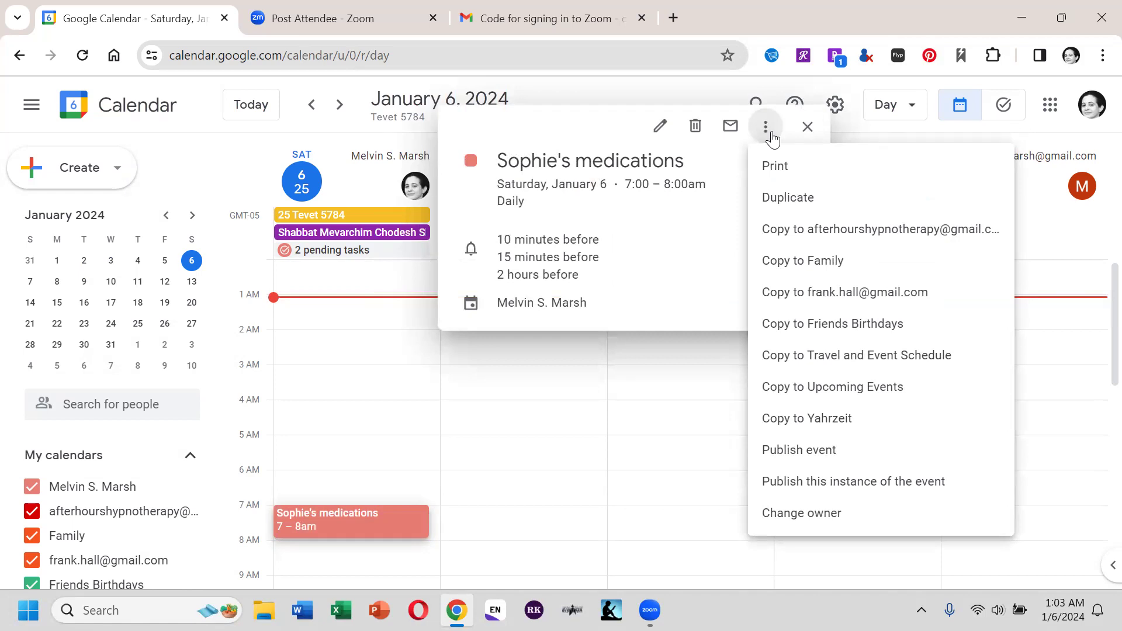
{"action": "left_click", "coordinate": [807, 130]}
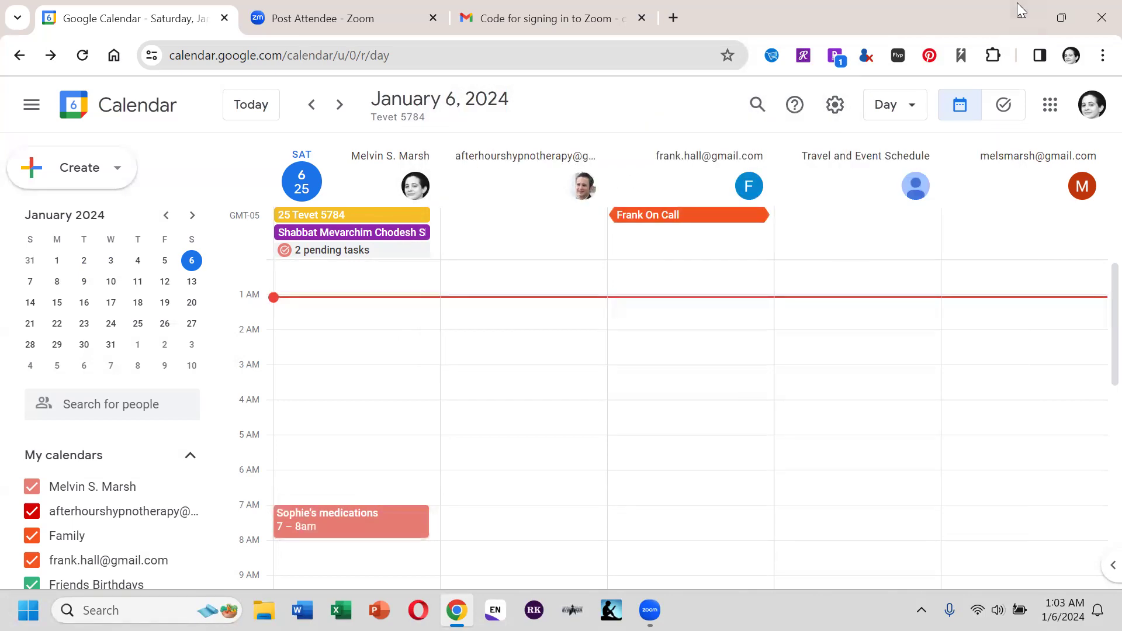